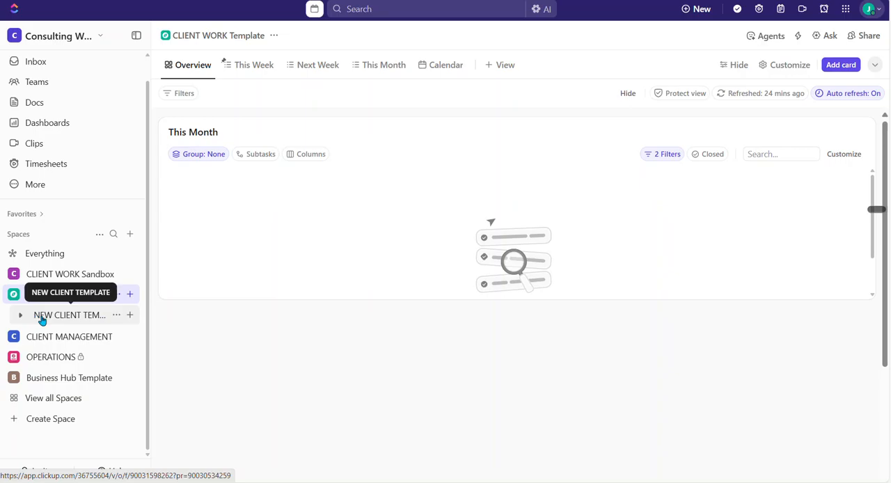
Expand the NEW CLIENT TEMPLATE folder and view its MONTH END, LODGEMENTS and YEAR END lists.
click(19, 318)
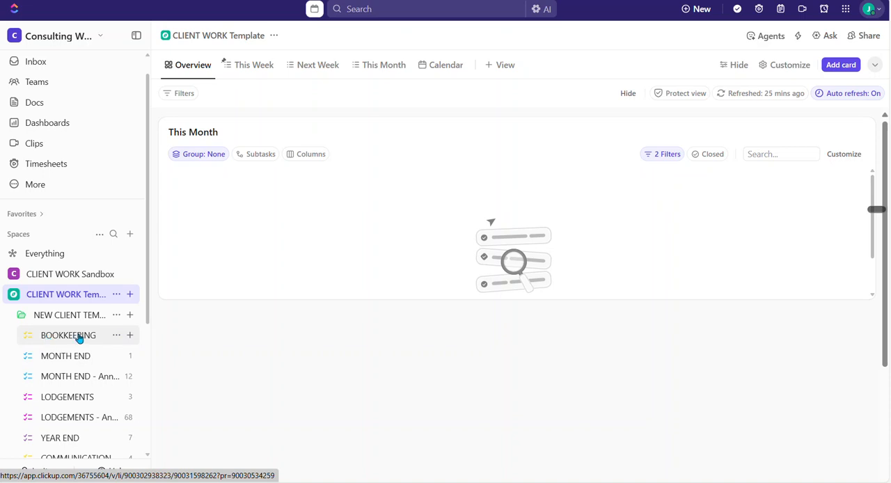
scroll(78, 328, down, 1)
scroll(74, 291, down, 1)
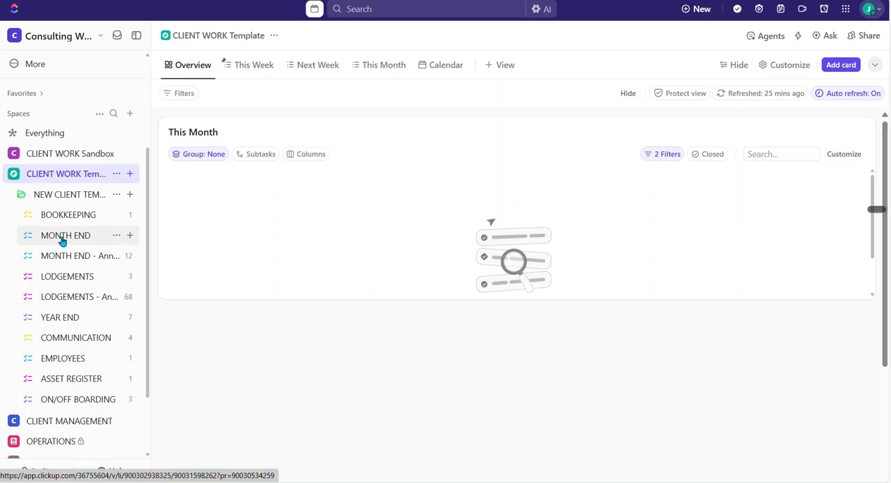
click(63, 238)
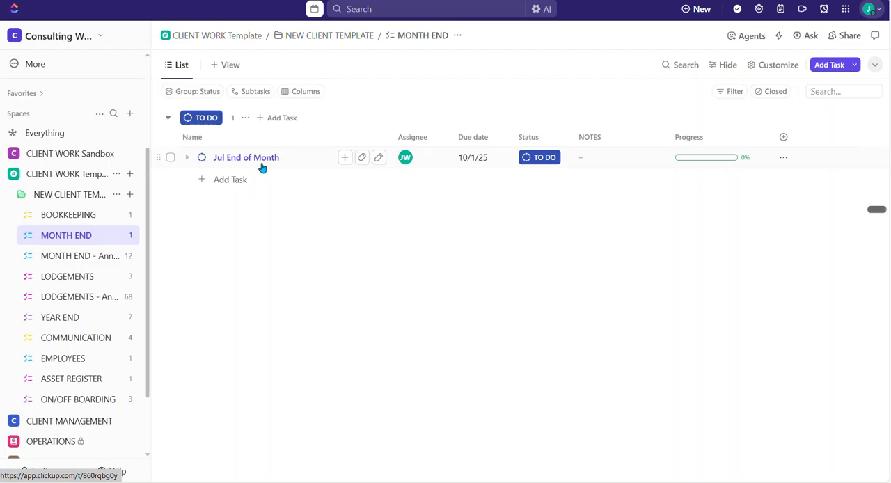
click(66, 281)
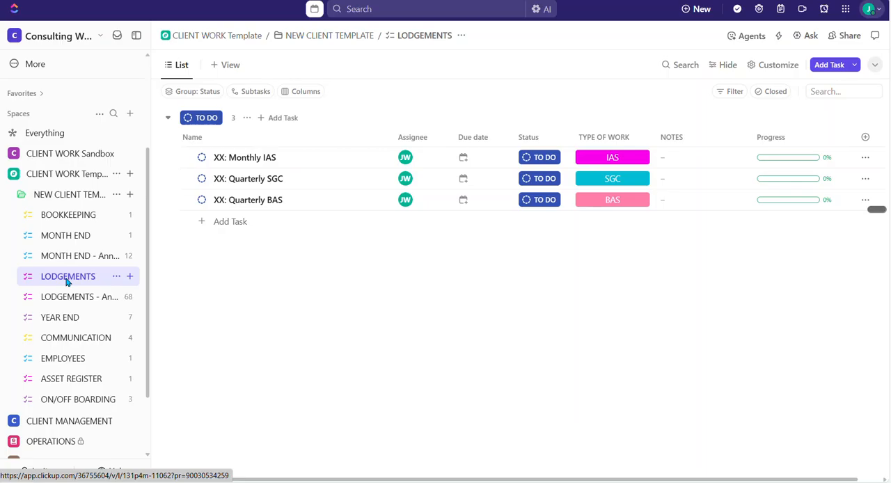
click(61, 319)
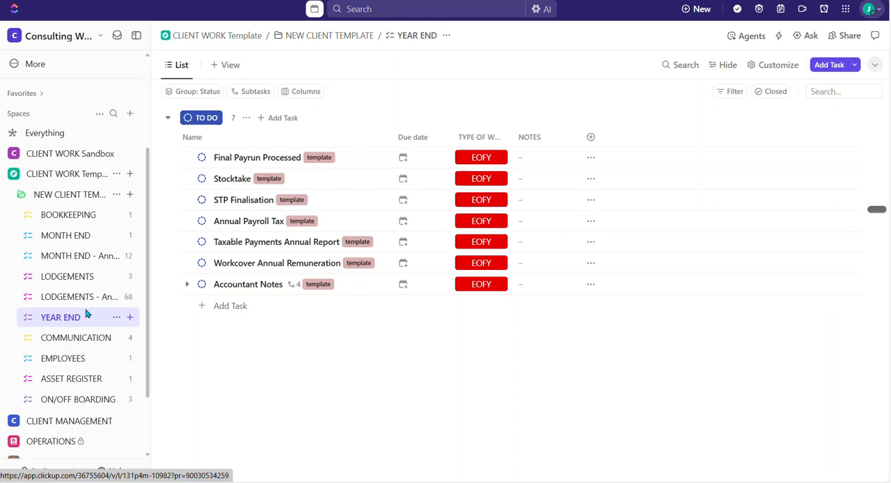
View the COMMUNICATION and EMPLOYEES lists in the NEW CLIENT TEMPLATE folder.
scroll(86, 314, down, 2)
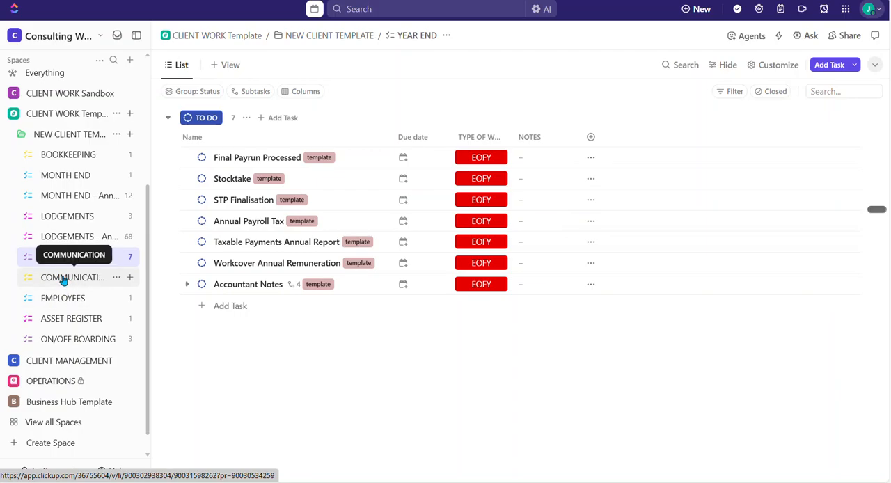
click(63, 278)
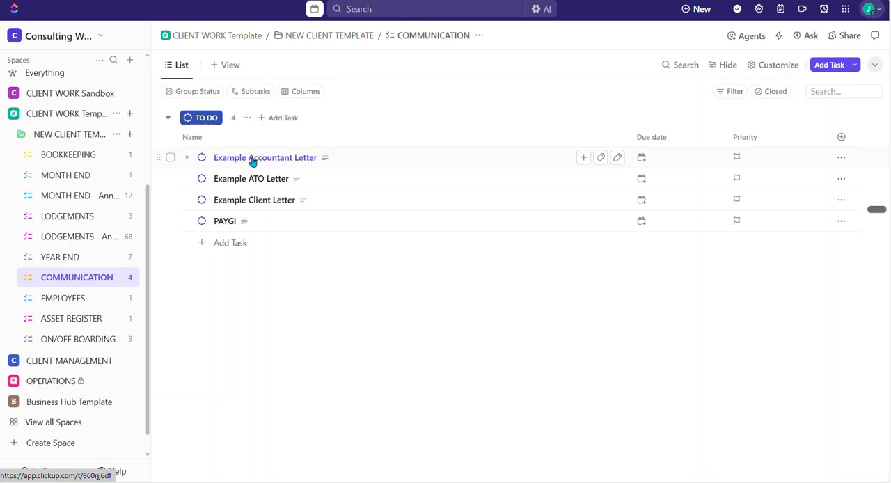
click(61, 300)
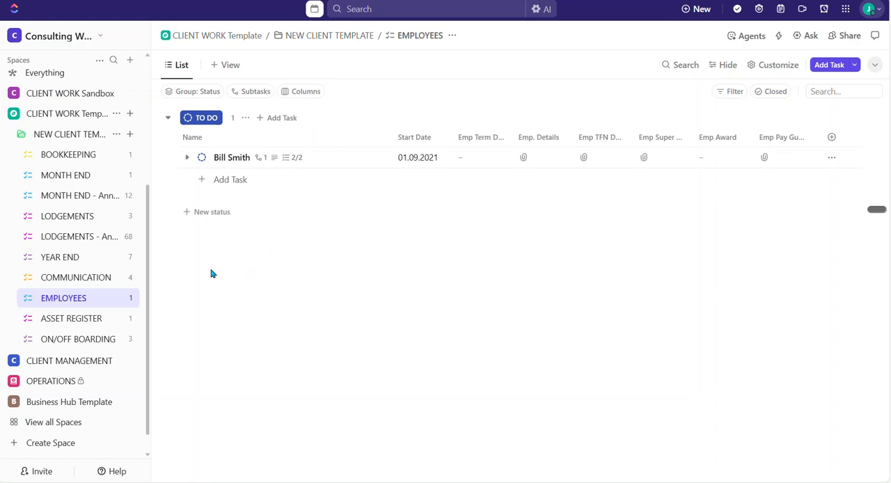
Open the sample employee's task, examine its description from Employee Details through Long Service Leave Eligibility, and close the task.
click(233, 160)
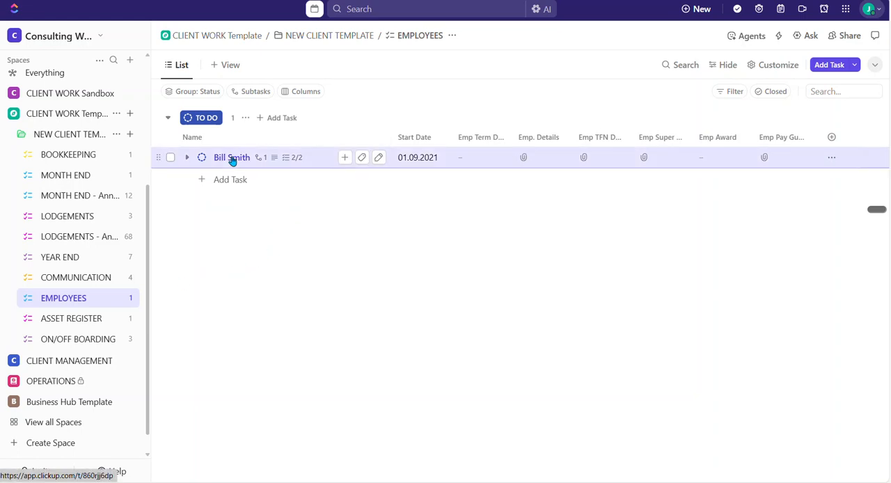
scroll(341, 325, down, 1)
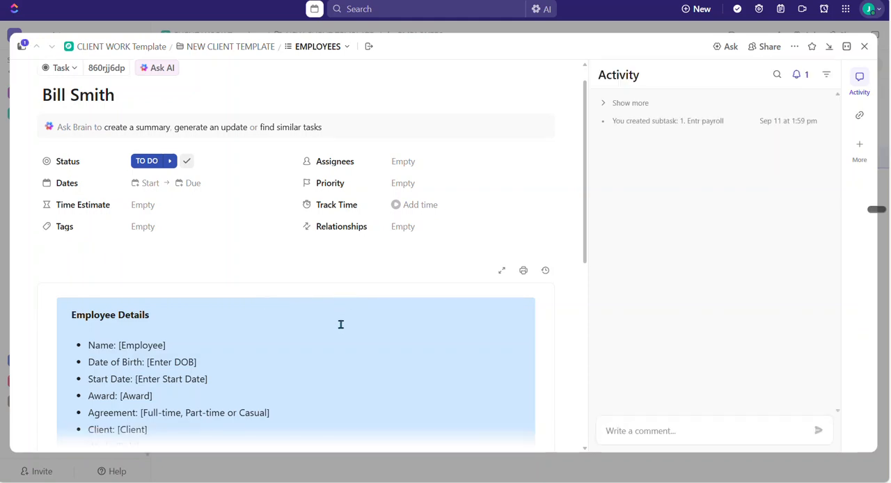
scroll(340, 324, down, 4)
click(280, 308)
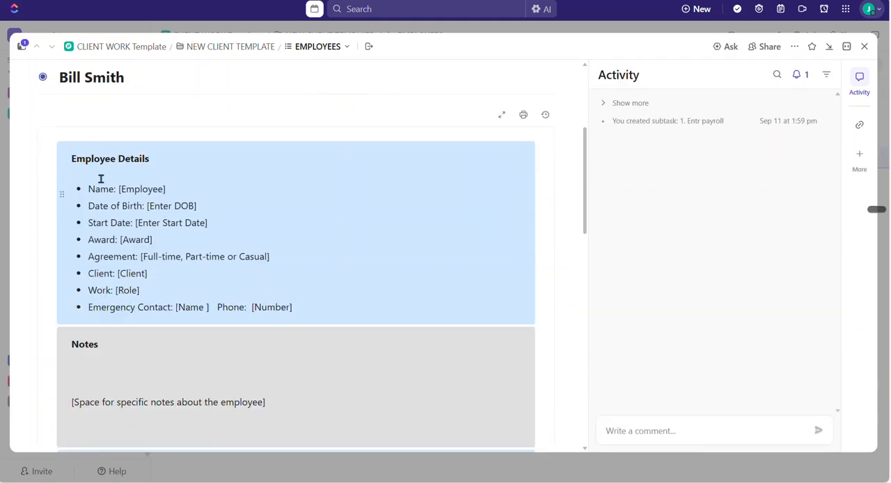
scroll(274, 300, down, 3)
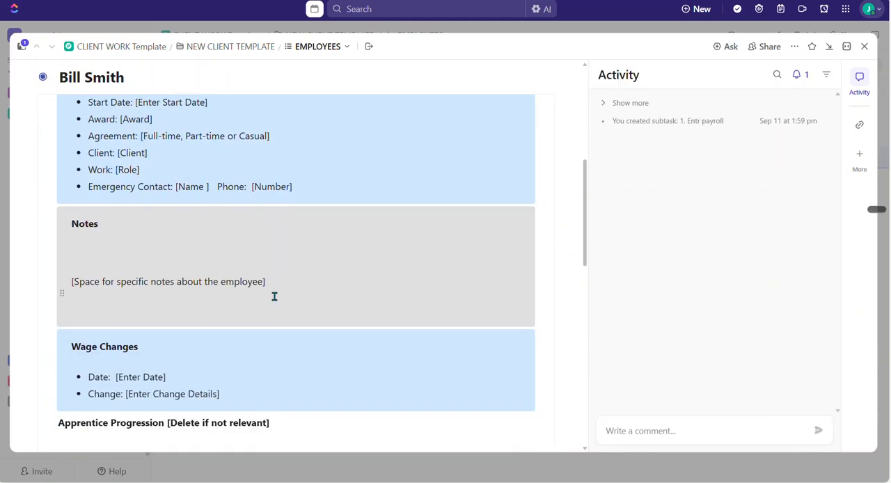
scroll(275, 285, down, 5)
scroll(274, 285, down, 2)
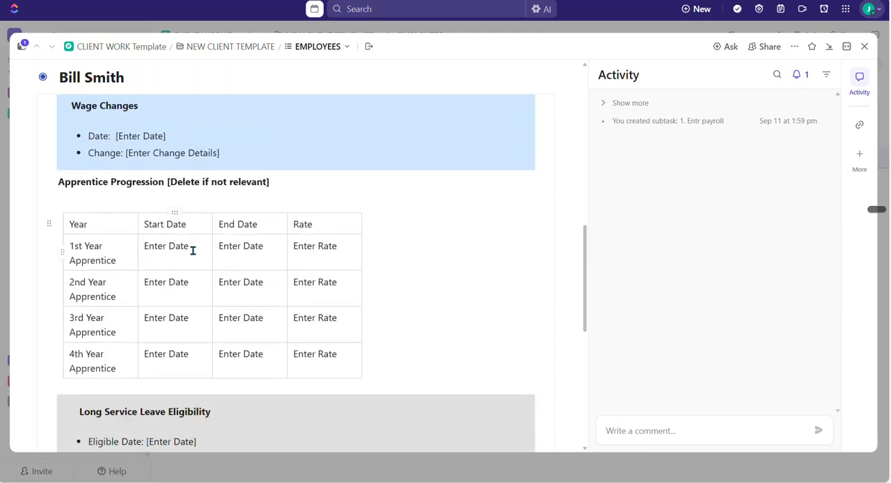
scroll(200, 254, down, 2)
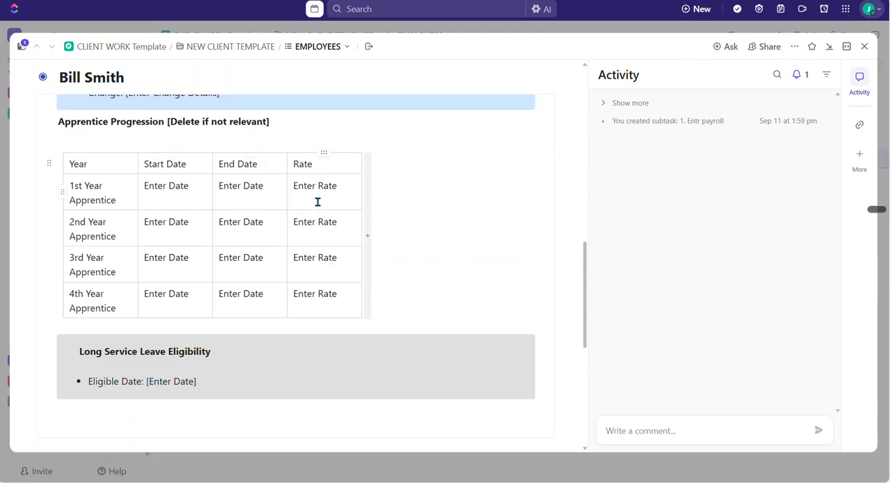
scroll(330, 251, down, 5)
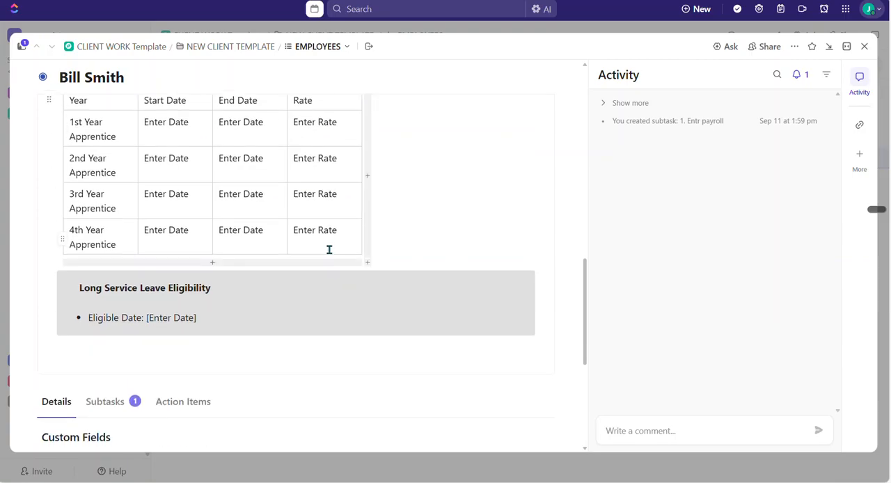
scroll(331, 252, down, 1)
scroll(526, 293, up, 4)
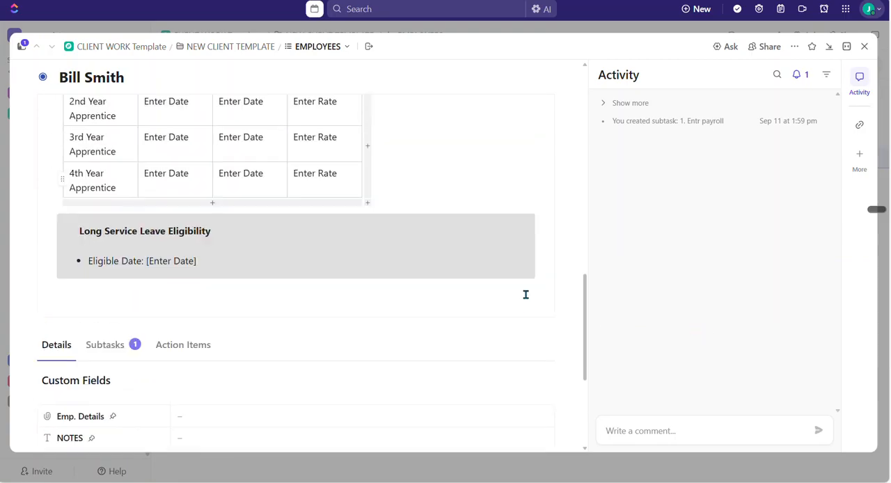
scroll(525, 292, up, 5)
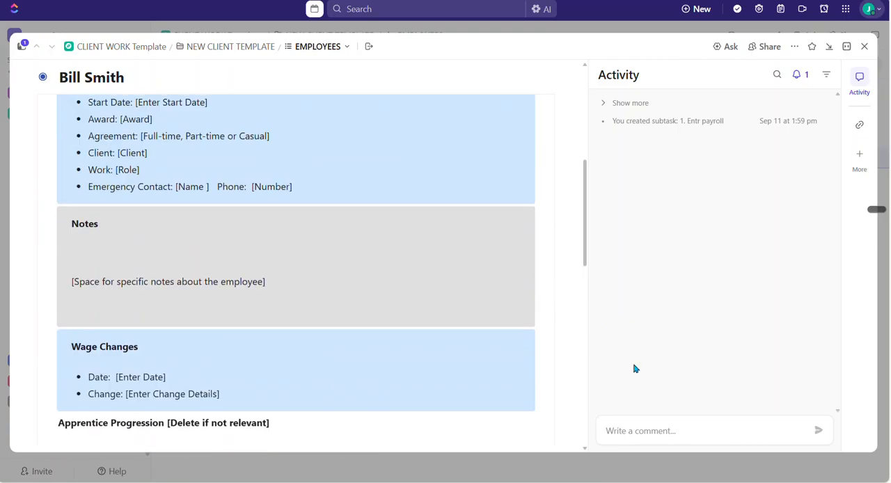
click(629, 430)
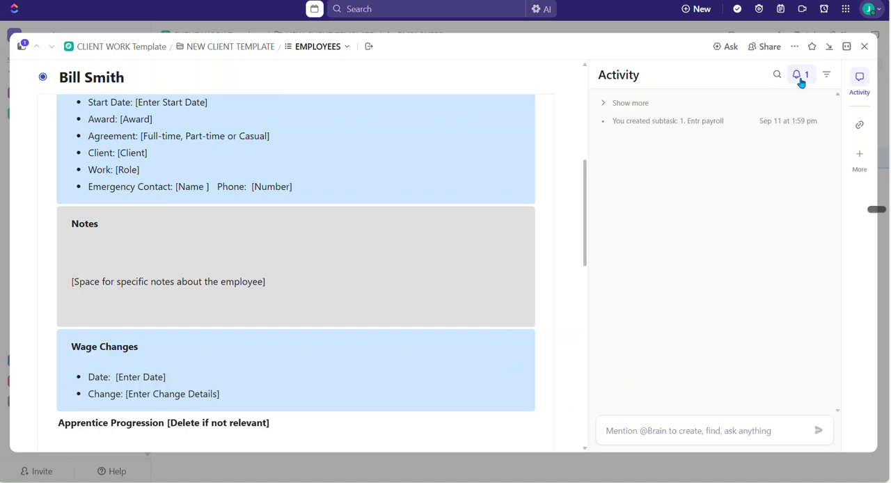
click(865, 46)
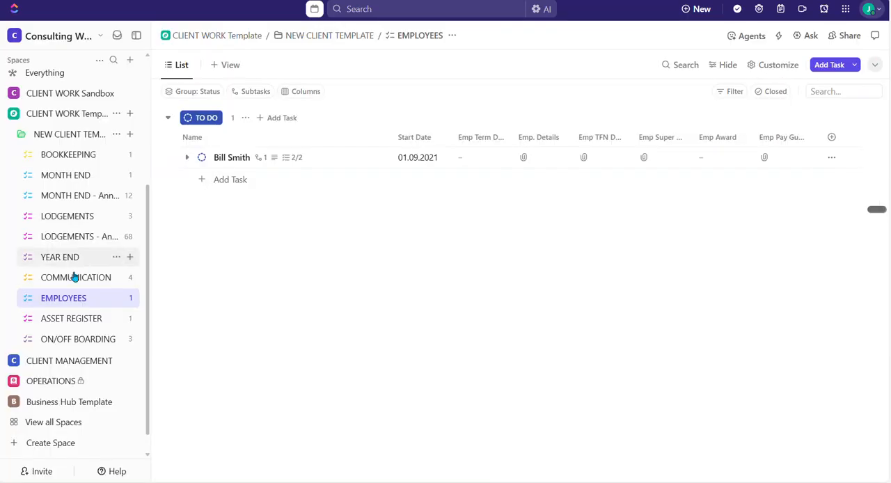
View the ASSET REGISTER and ON/OFF BOARDING lists in the client template folder.
click(64, 321)
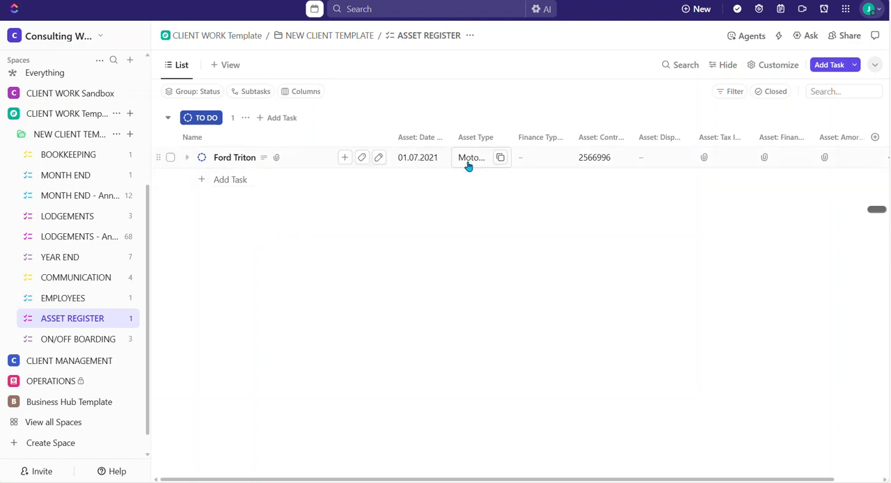
click(64, 340)
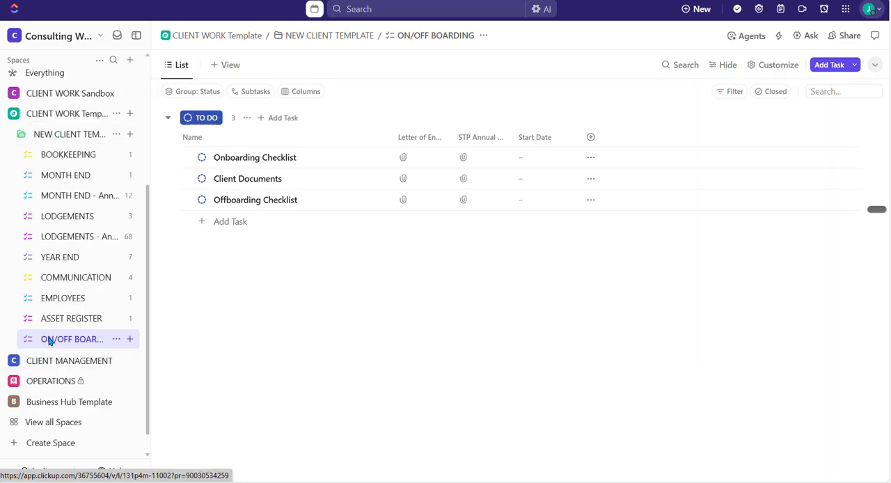
Show the NEW CLIENT TEMPLATE folder's overview dashboard and collapse the sidebar.
click(62, 136)
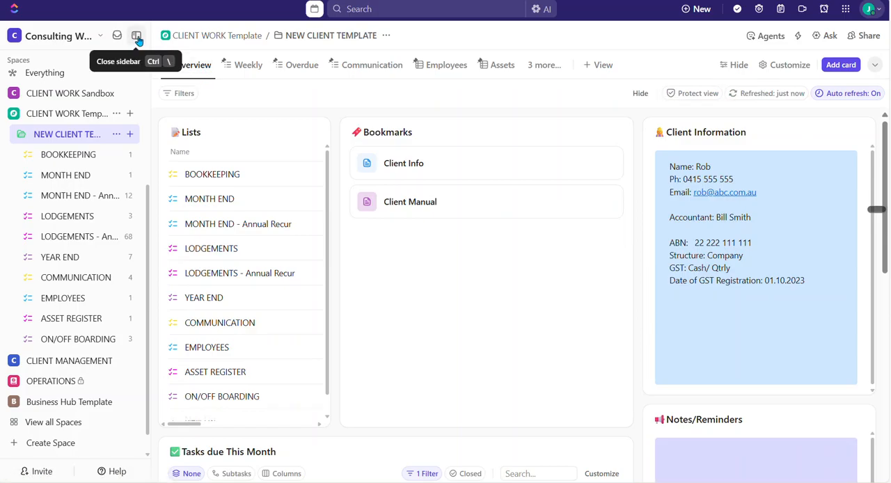
click(137, 40)
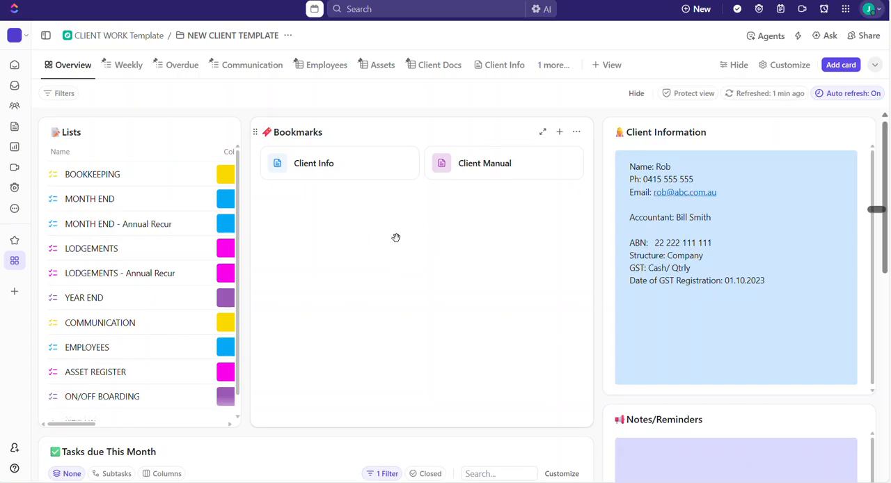
Open the bookmarked Client Info doc and examine the client, company, accountant and financial sections of its DETAILS page.
click(281, 165)
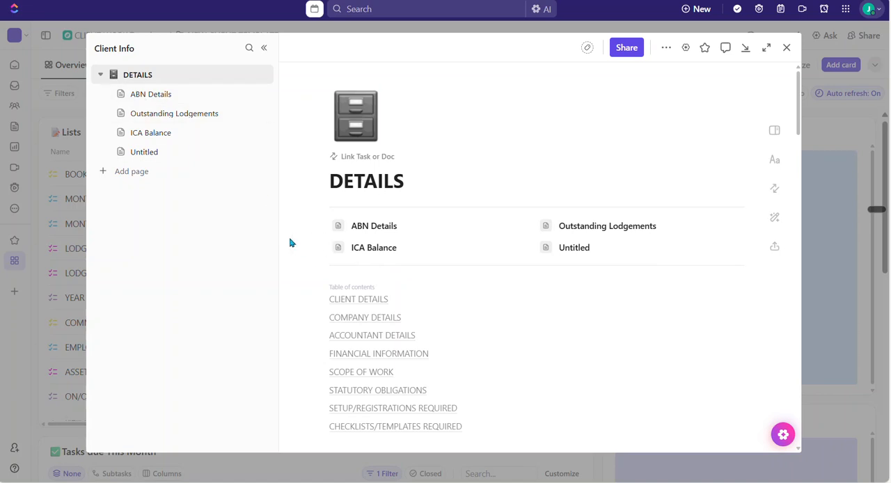
scroll(303, 233, down, 5)
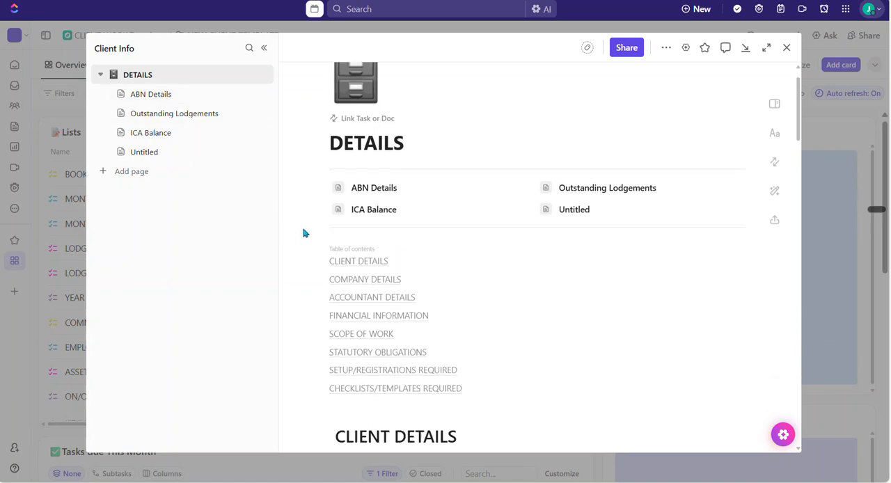
scroll(302, 228, down, 1)
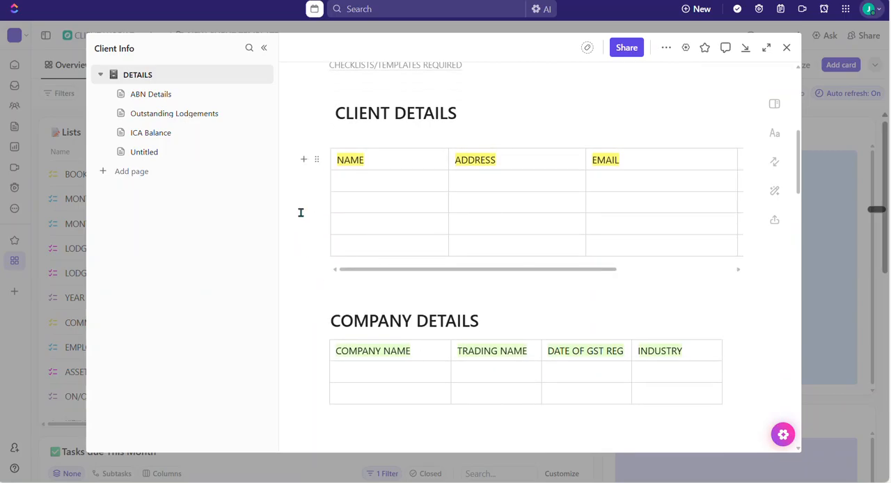
scroll(296, 209, down, 5)
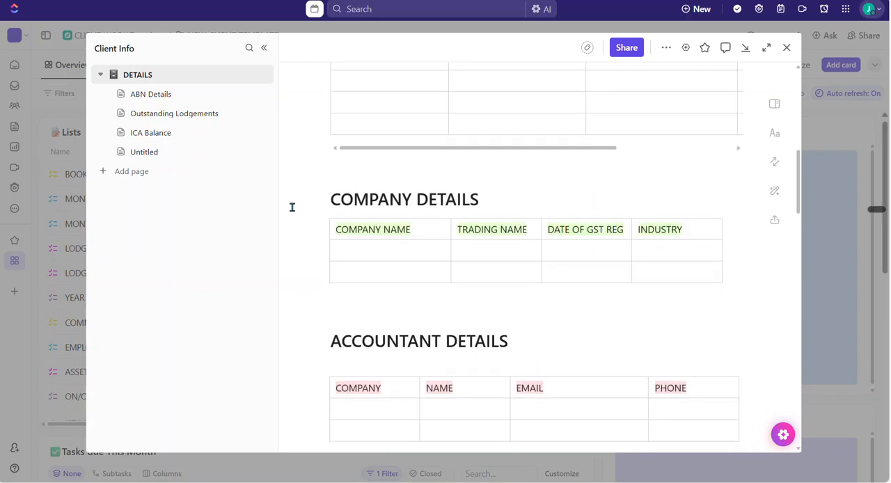
scroll(293, 207, down, 3)
scroll(292, 207, up, 2)
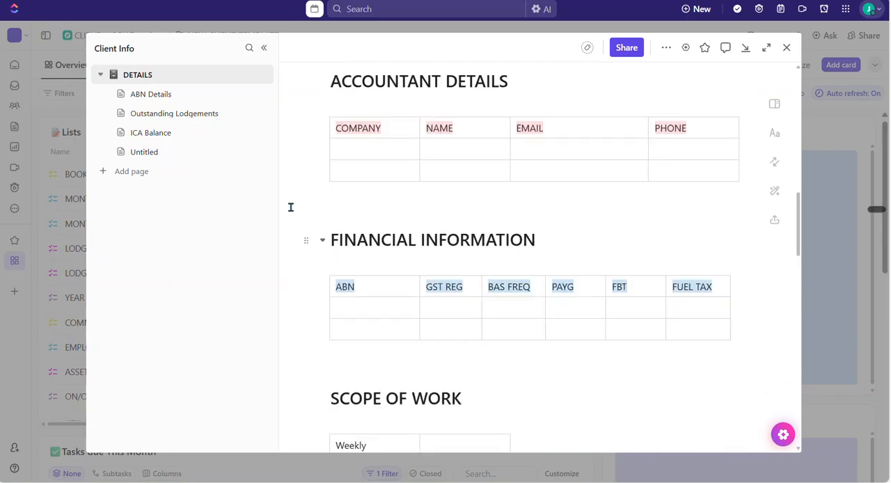
View the ABN Details, Outstanding Lodgements and ICA Balance pages of the Client Info doc and close it.
click(149, 95)
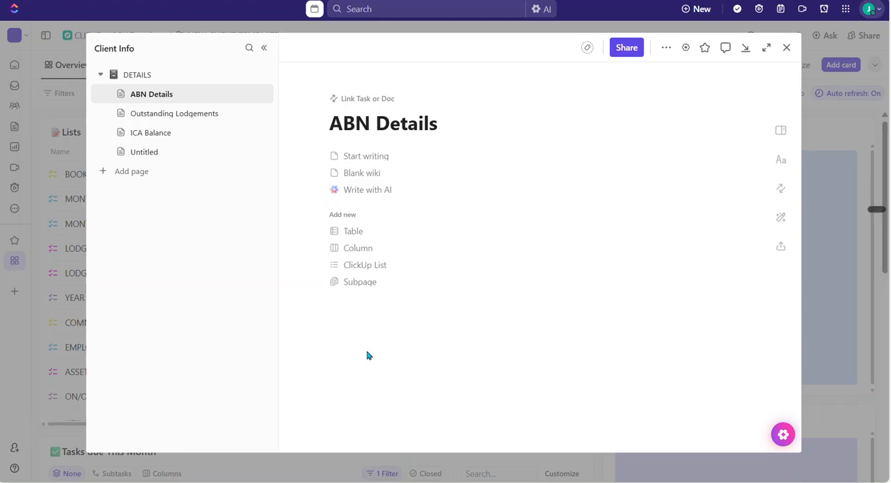
click(152, 115)
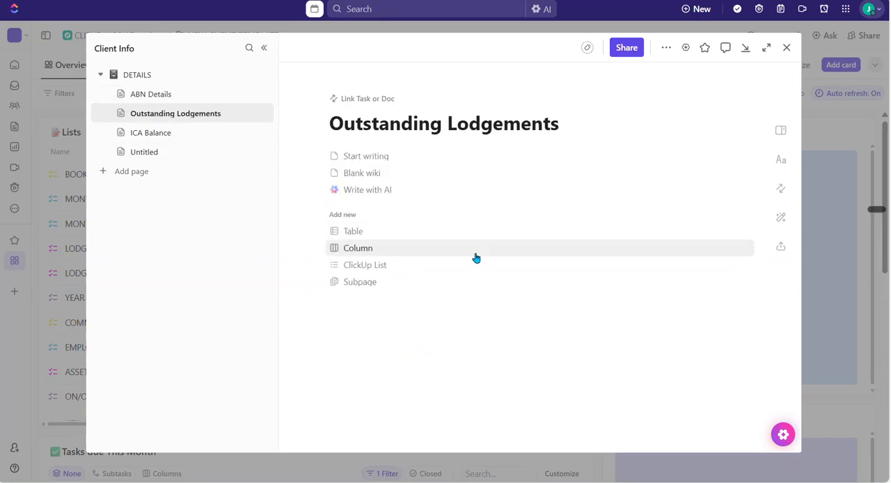
click(154, 137)
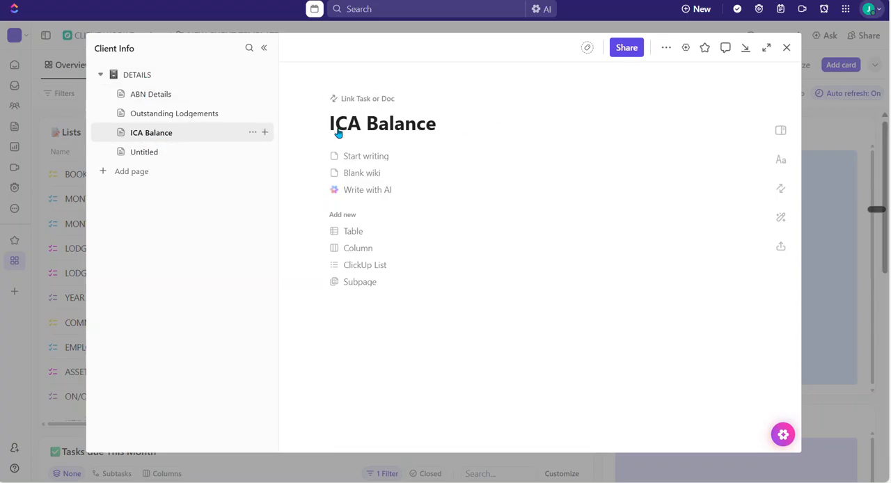
click(787, 47)
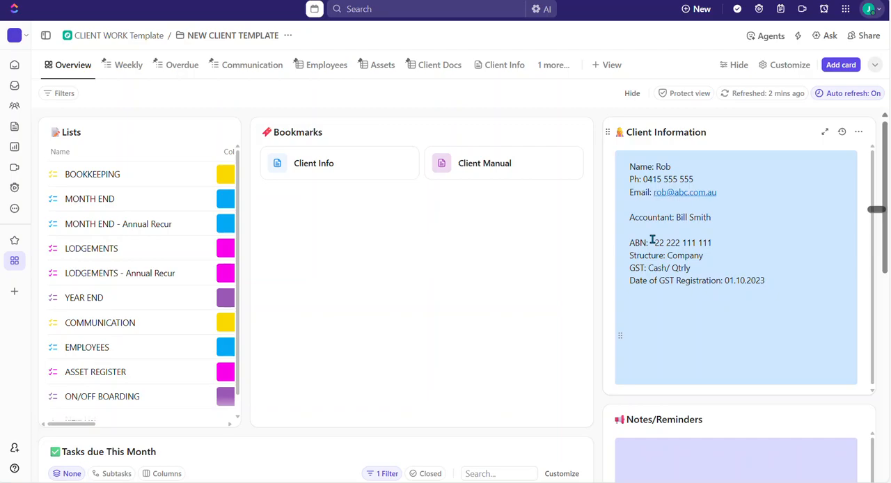
Open the bookmarked Client Manual doc and examine its Scope of Work, Deadline & Logins, Bank & Credit Accounts and Aged Receivables pages.
click(446, 165)
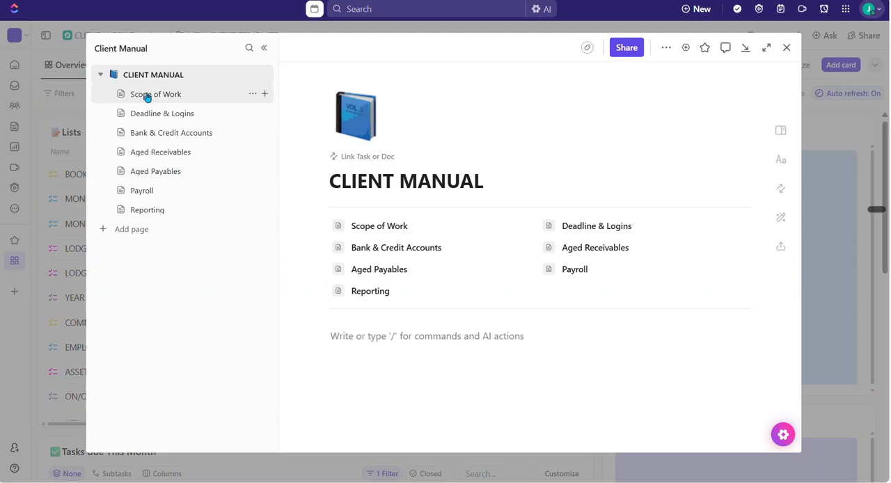
click(146, 96)
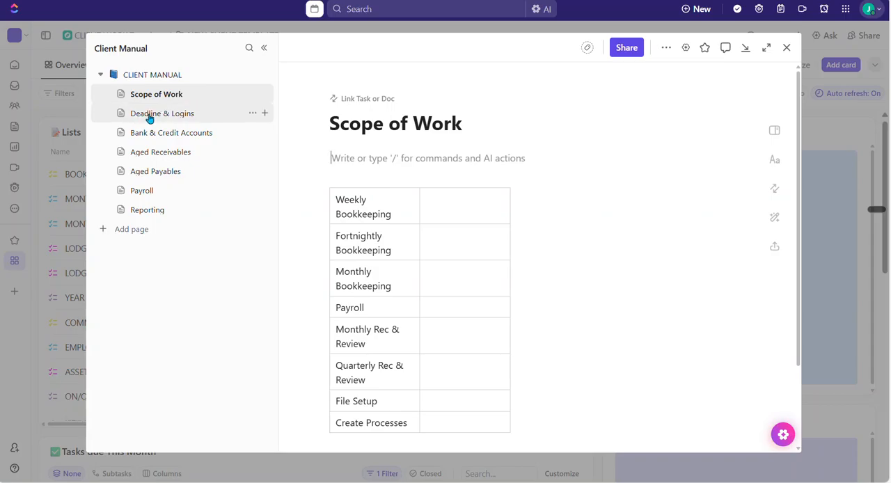
click(149, 116)
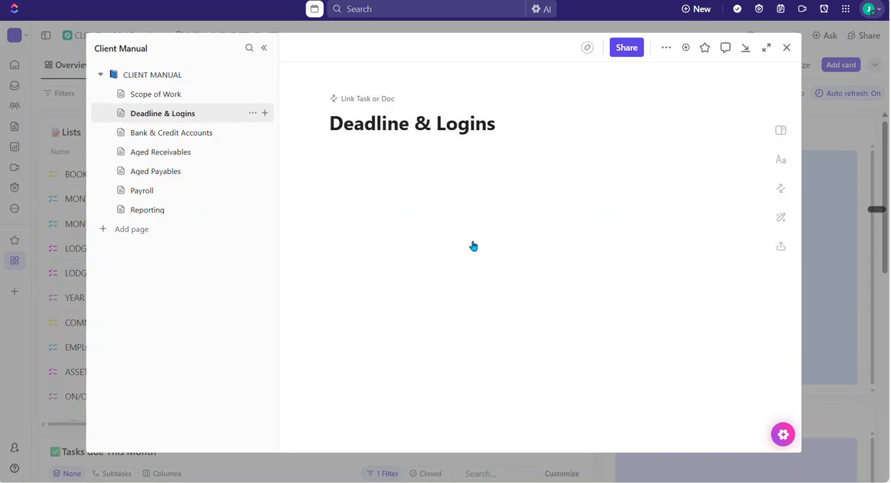
click(144, 133)
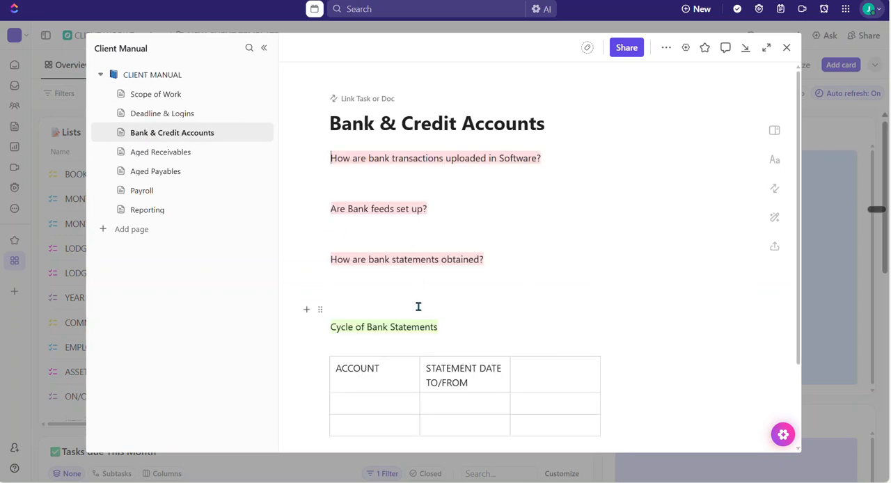
click(147, 158)
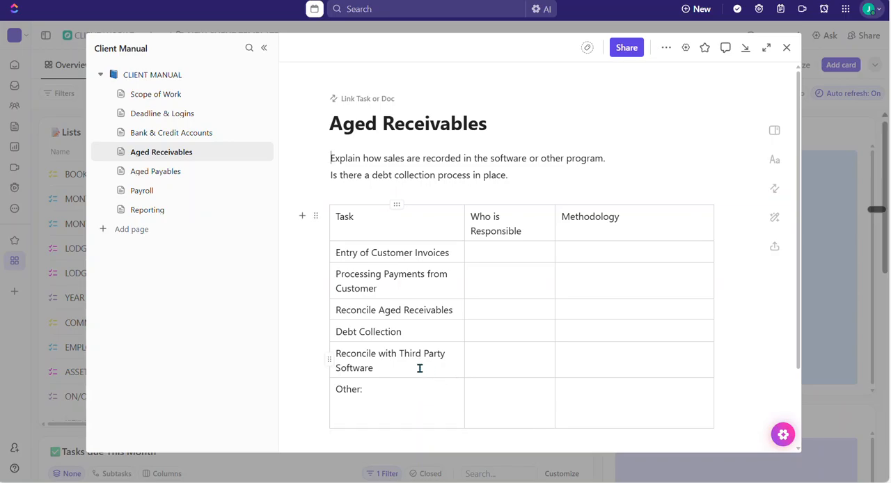
scroll(419, 363, down, 2)
scroll(419, 362, up, 1)
scroll(419, 362, up, 1)
Examine the Payroll page of the Client Manual from the payroll setup table to the contractors and directors sections, and close the doc.
click(147, 190)
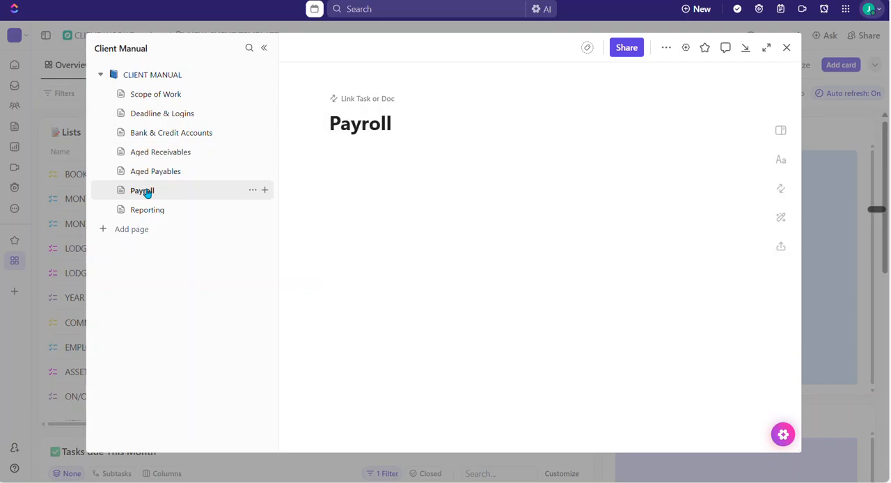
scroll(518, 255, down, 3)
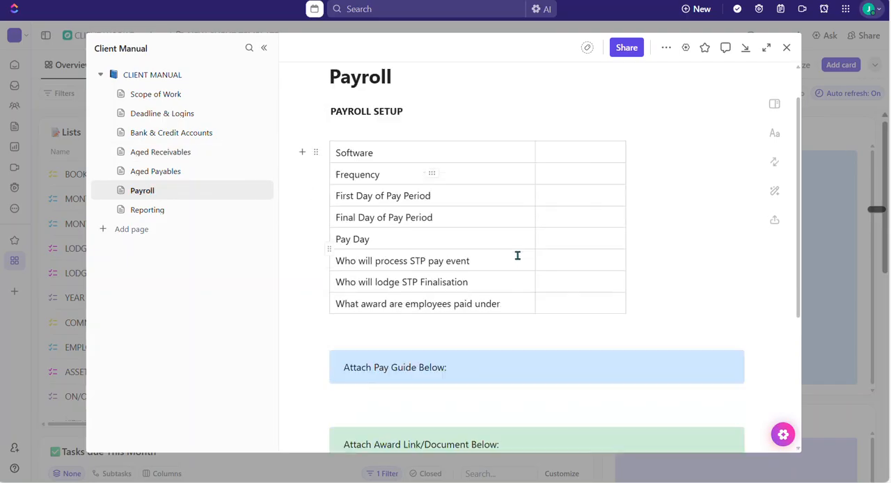
scroll(494, 285, down, 3)
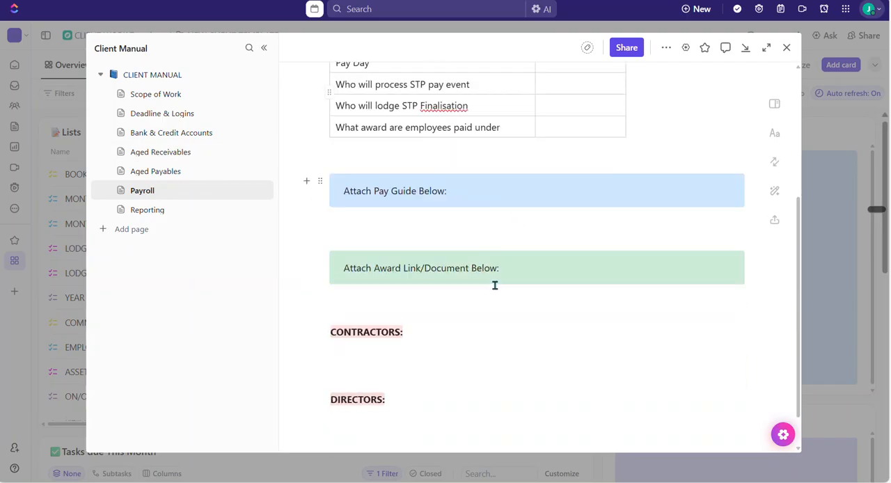
scroll(495, 284, up, 3)
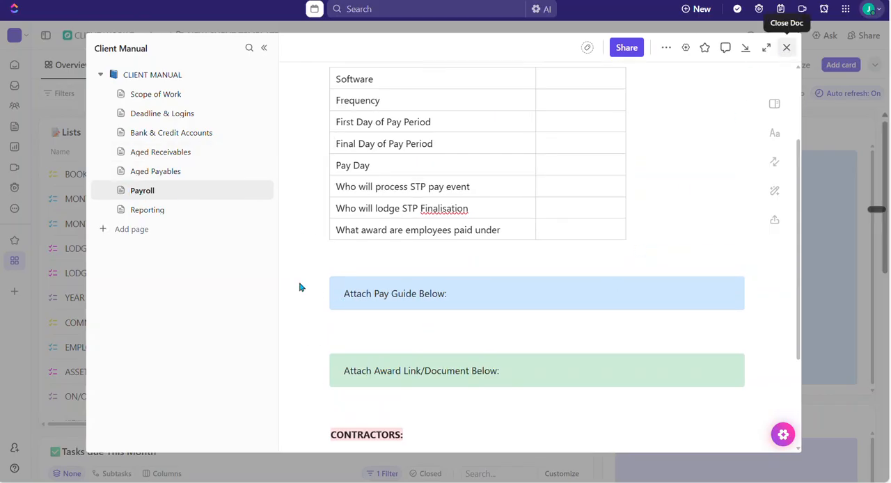
click(787, 47)
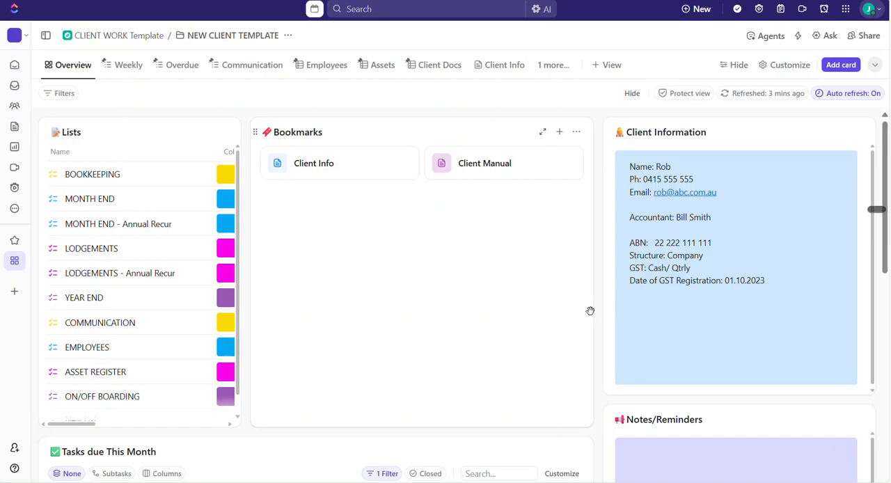
Examine the Notes/Reminders, Tasks due This Month, Overdue Tasks and Communication cards on the folder's overview dashboard.
scroll(600, 305, down, 1)
scroll(600, 305, up, 1)
scroll(602, 325, down, 4)
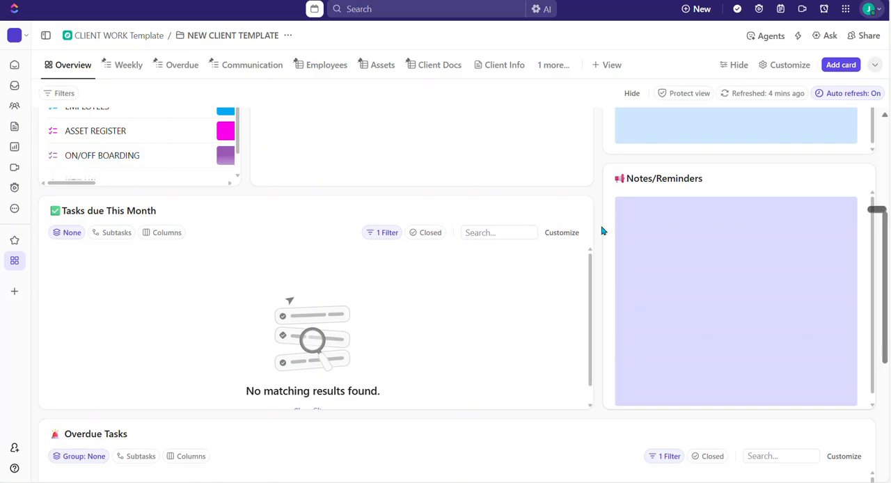
scroll(603, 230, down, 3)
scroll(596, 229, up, 1)
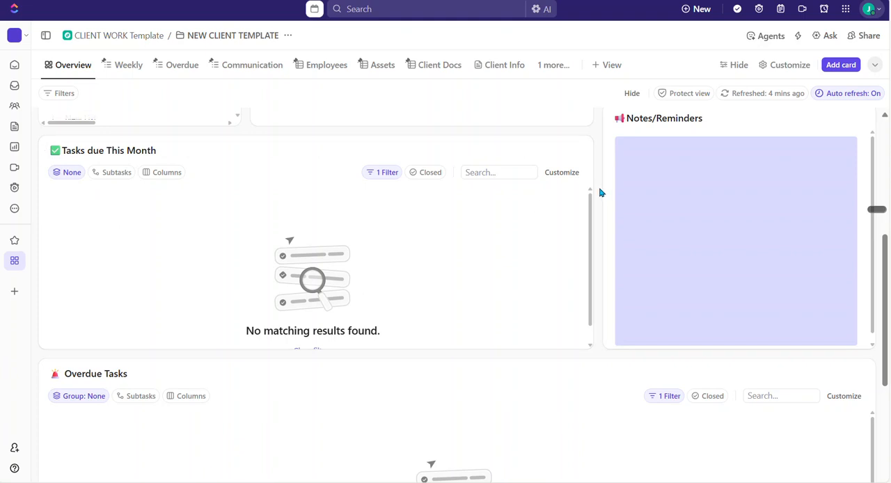
scroll(600, 193, down, 3)
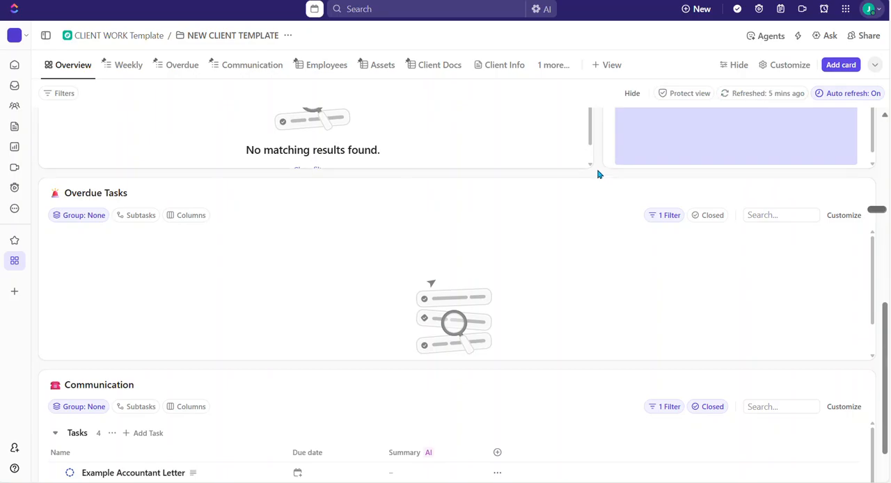
scroll(597, 174, up, 3)
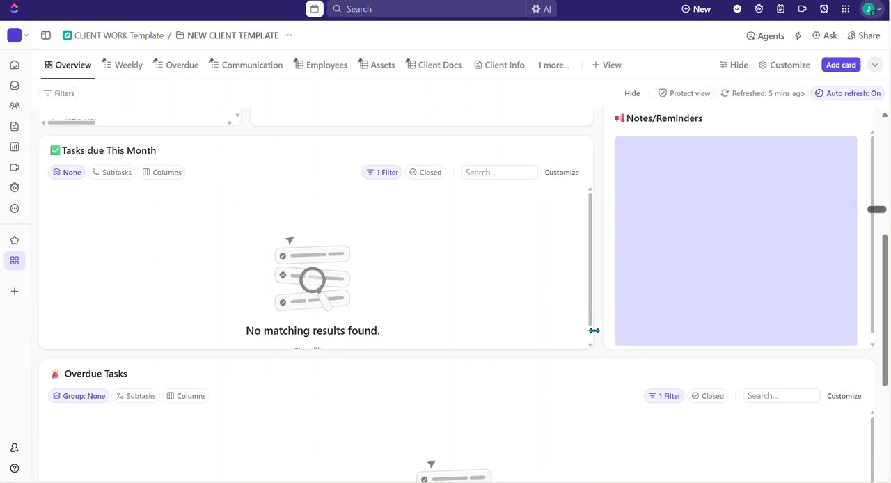
scroll(600, 337, down, 1)
scroll(601, 337, down, 5)
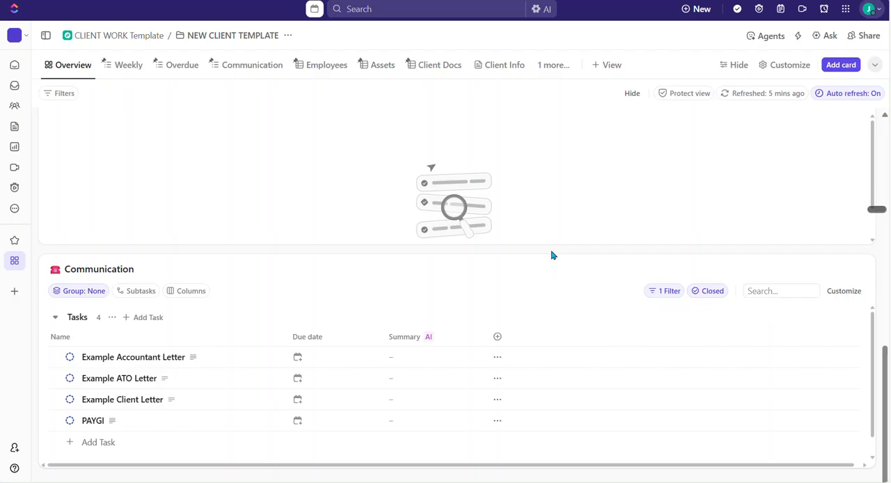
scroll(551, 255, up, 1)
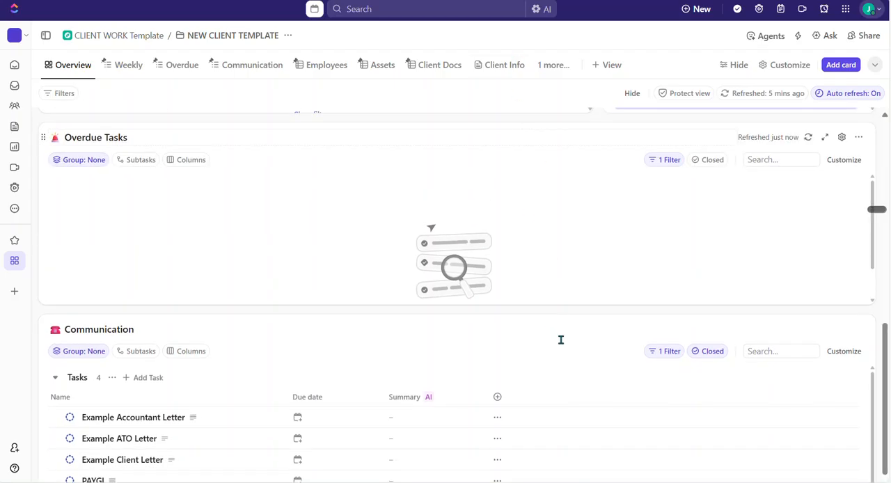
scroll(540, 311, down, 1)
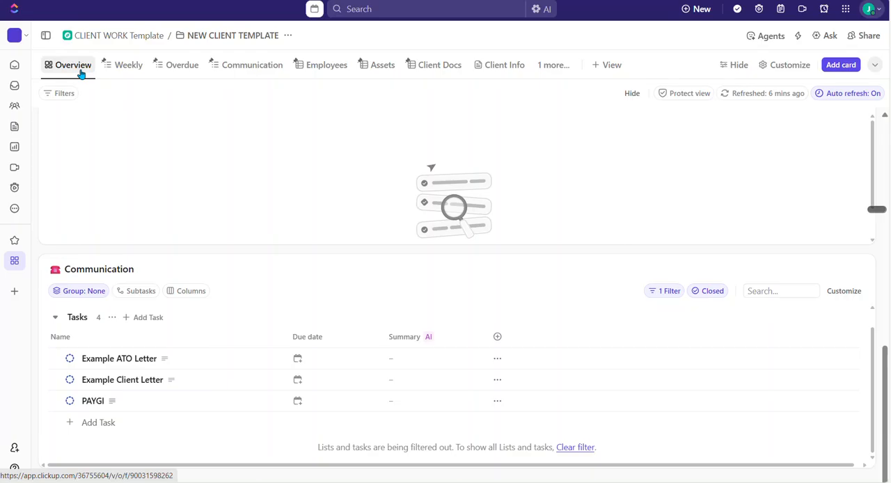
View the client template folder's Weekly, Overdue, Communication, Employees and Assets views in turn.
click(131, 72)
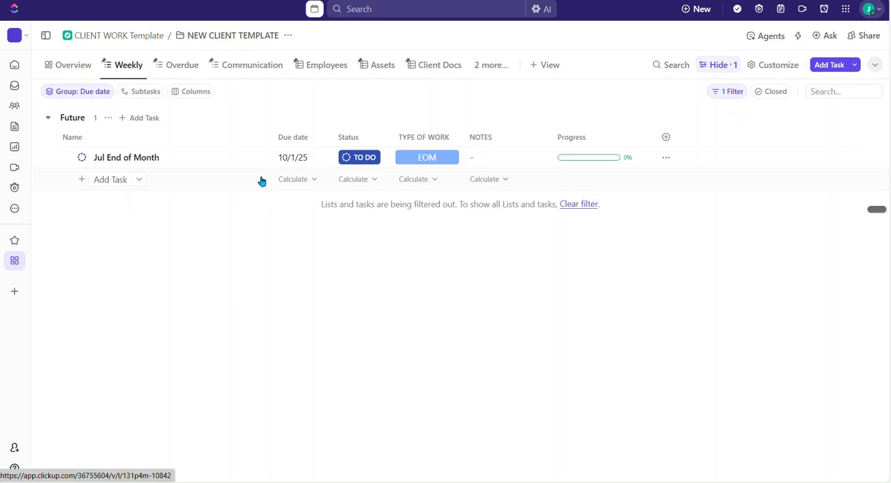
click(186, 68)
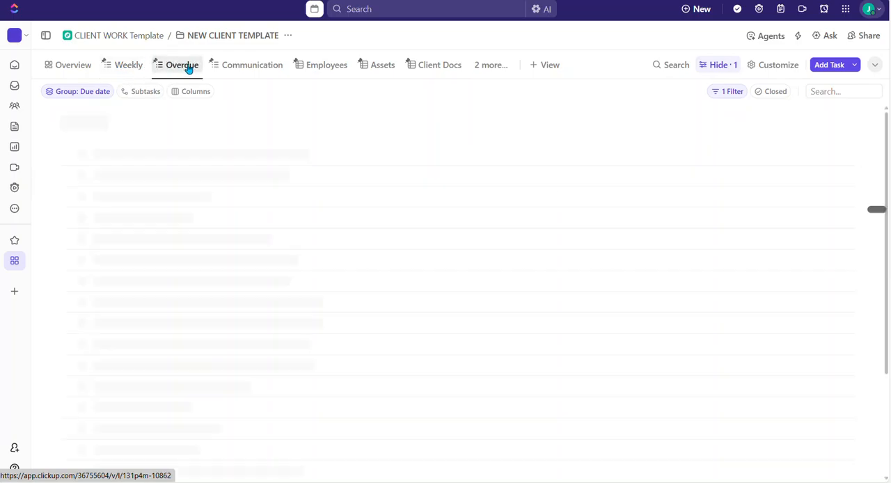
click(264, 67)
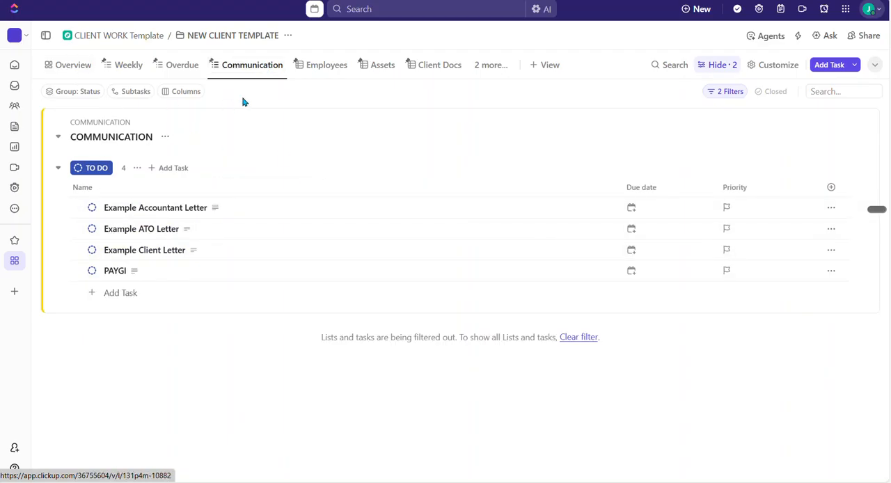
click(332, 67)
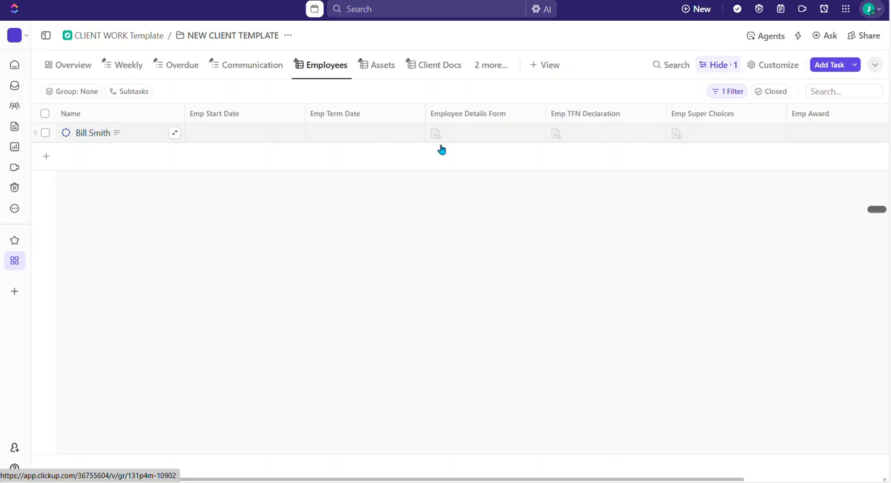
click(380, 69)
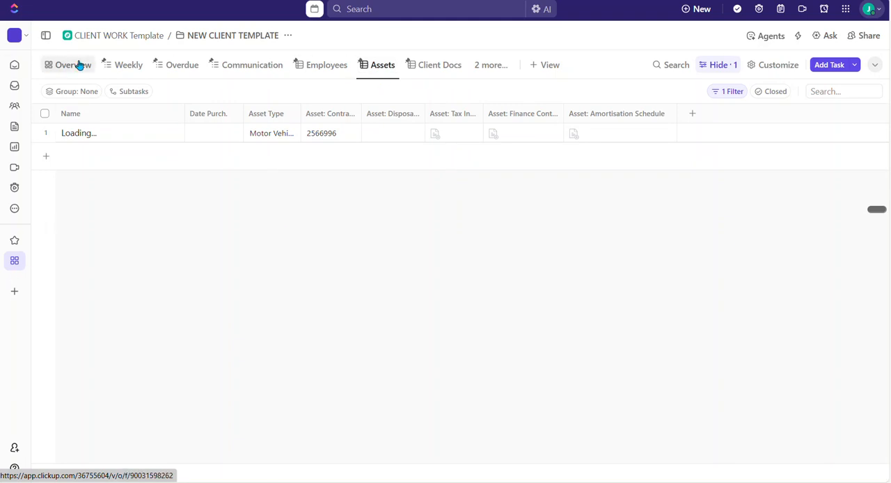
Expand the sidebar and show the CLIENT WORK Template space's overview and its This Week view.
click(44, 36)
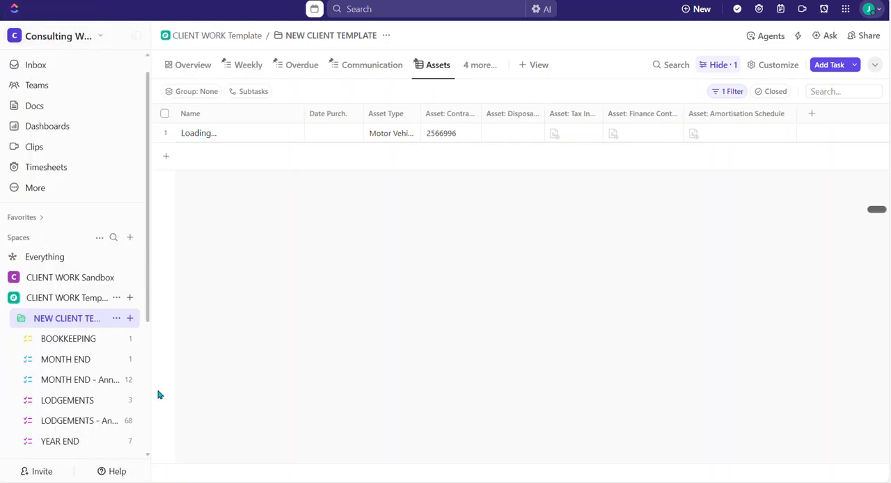
click(49, 300)
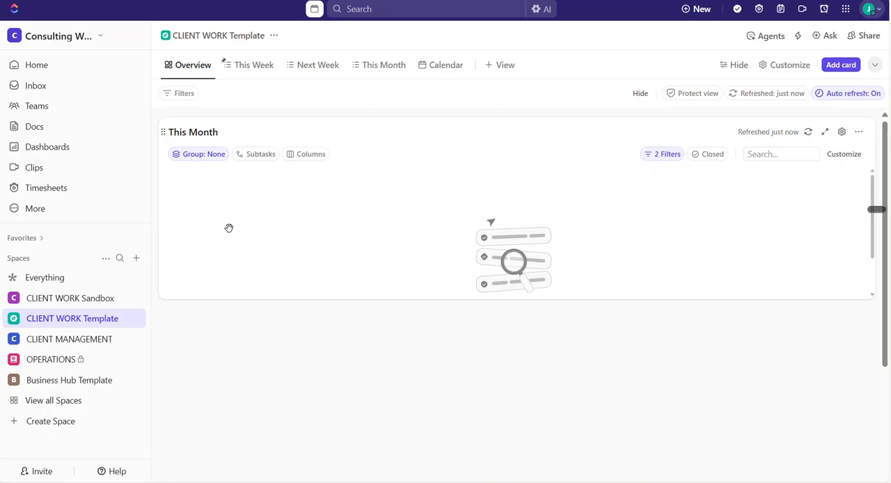
click(256, 67)
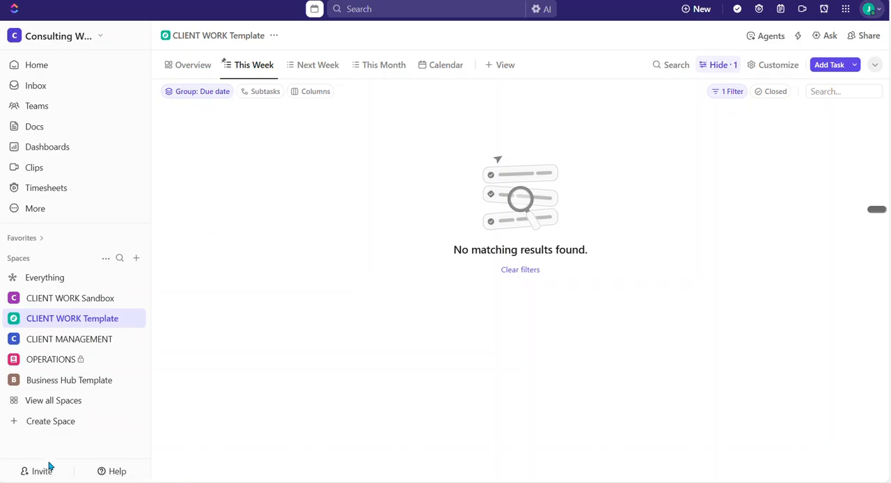
Examine the status options of the weekly bookkeeping task in the folder's BOOKKEEPING list, and view the MONTH END list.
click(12, 322)
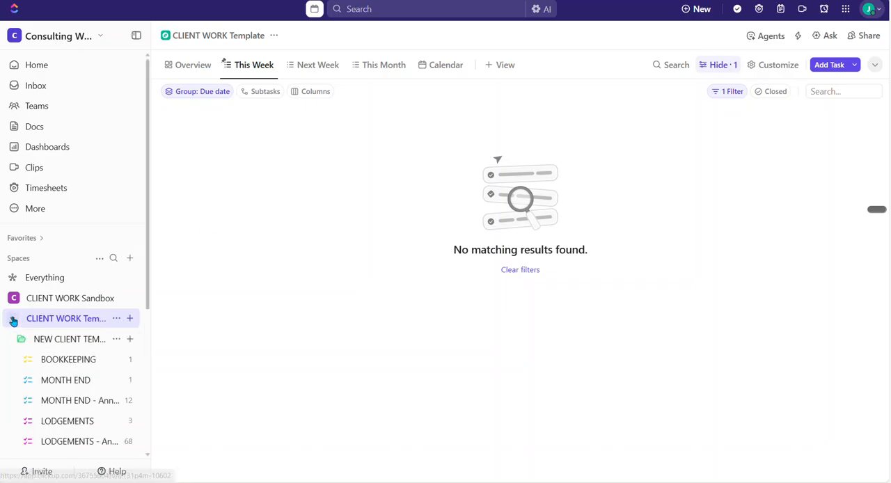
click(69, 360)
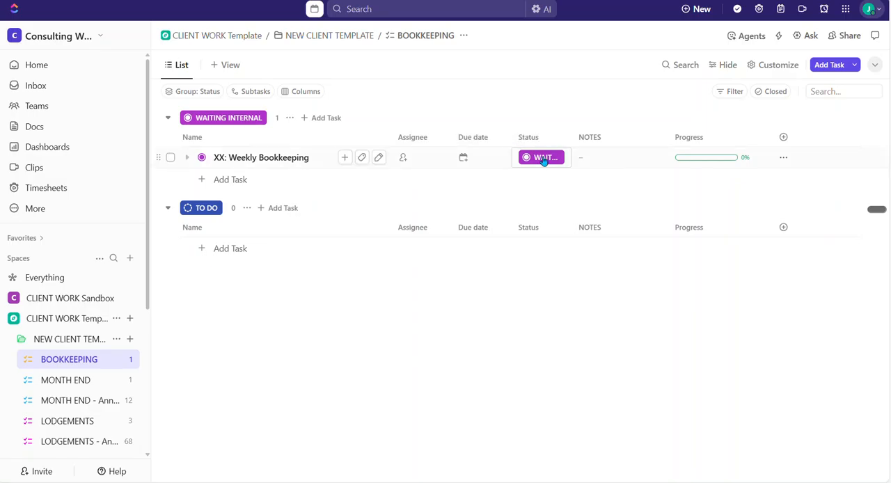
click(545, 159)
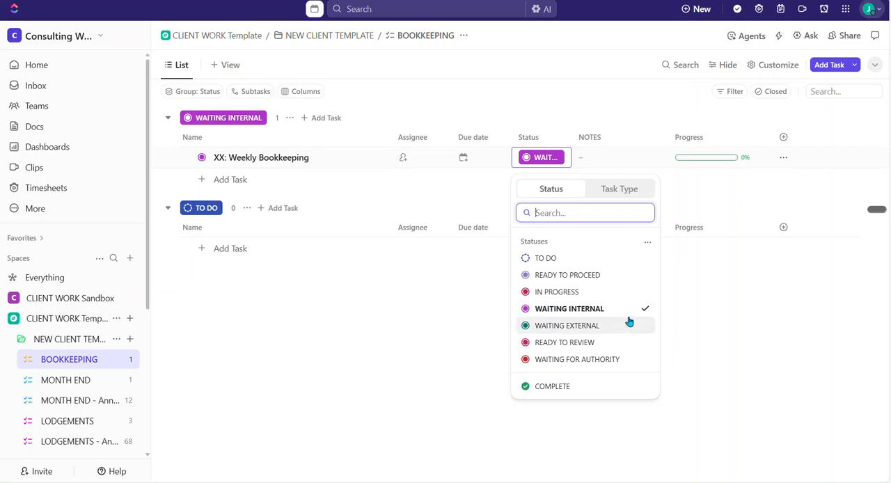
click(613, 163)
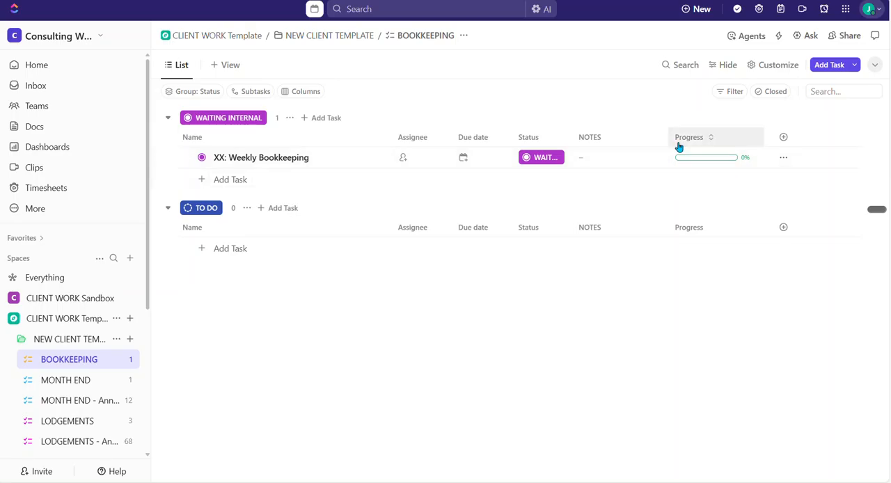
mouse_move(685, 163)
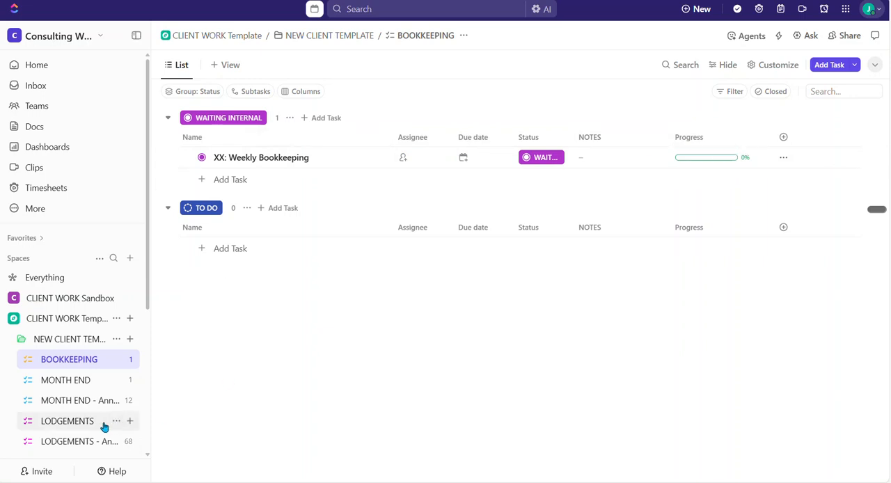
click(62, 382)
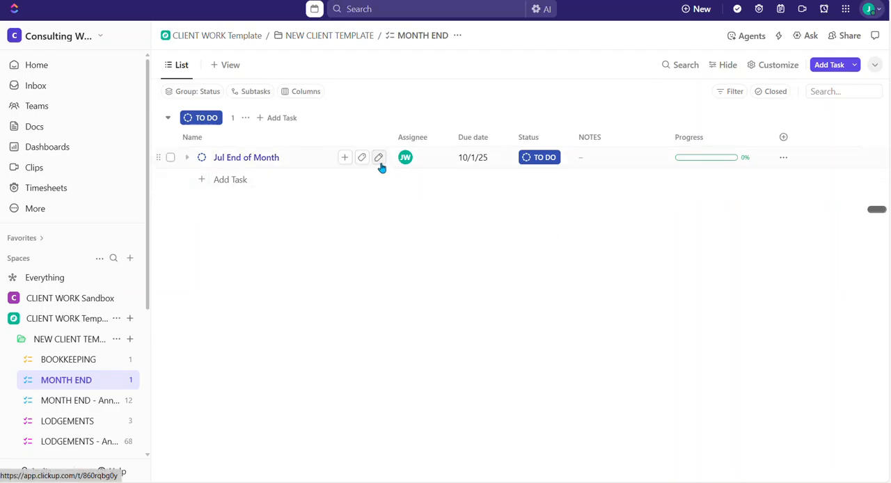
Show the NEW CLIENT TEMPLATE folder's Weekly view and return to the CLIENT WORK Template space's This Week view.
click(62, 342)
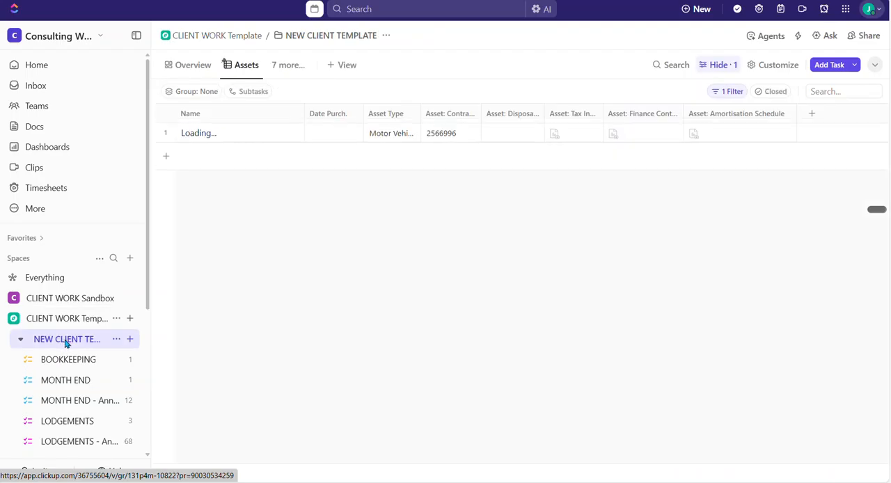
click(250, 66)
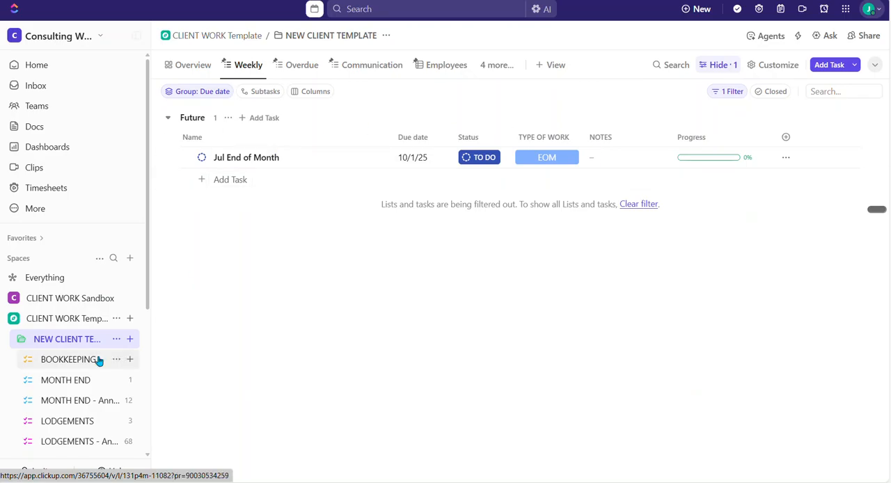
click(60, 320)
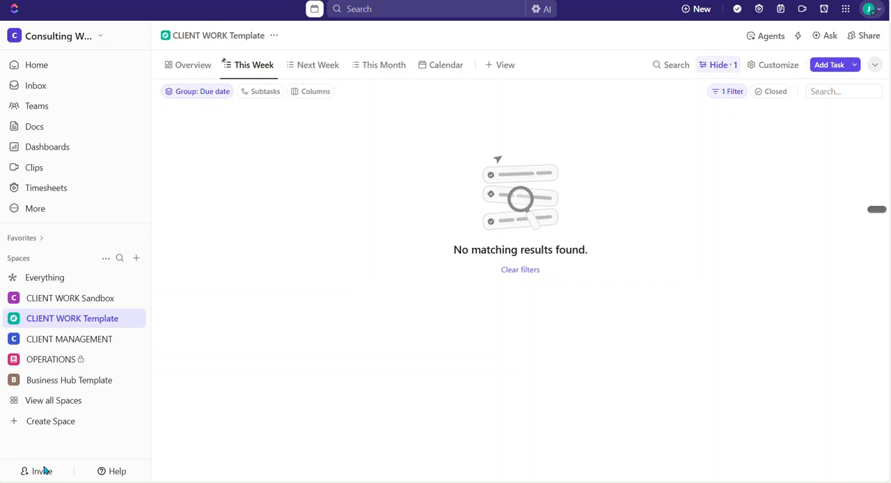
Open the Jul End of Month task in the template's MONTH END list and examine all its custom fields.
click(14, 318)
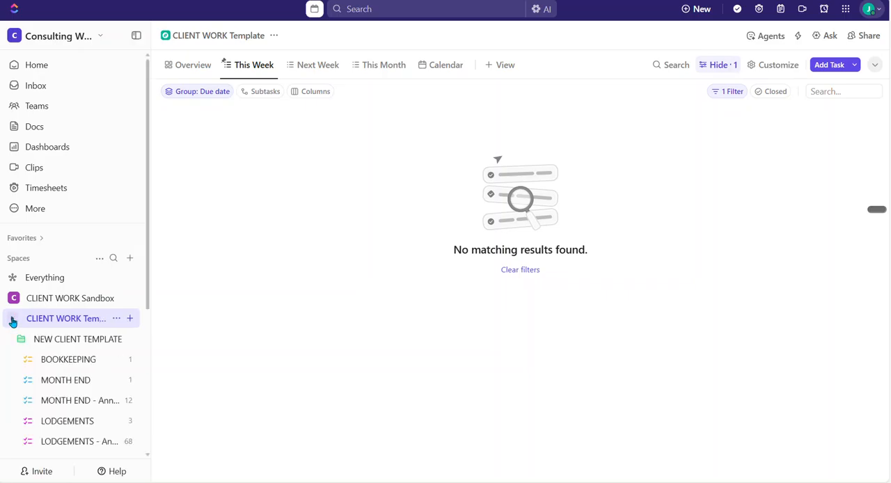
click(56, 381)
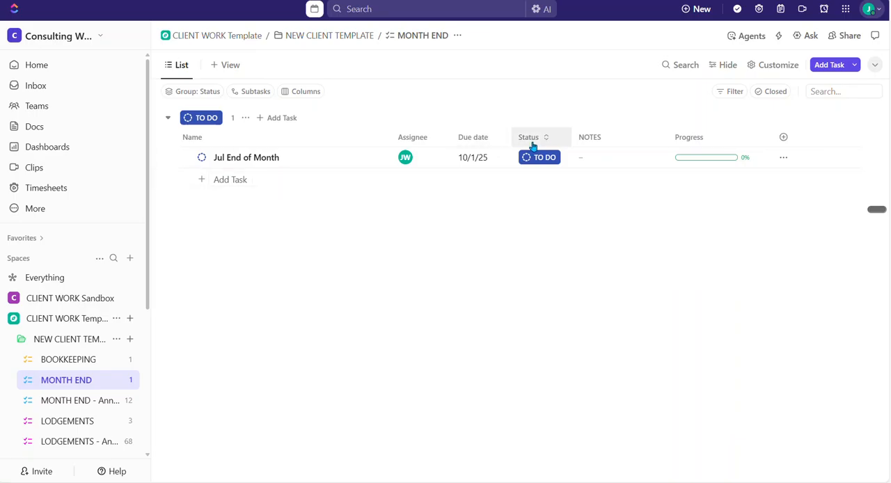
click(256, 160)
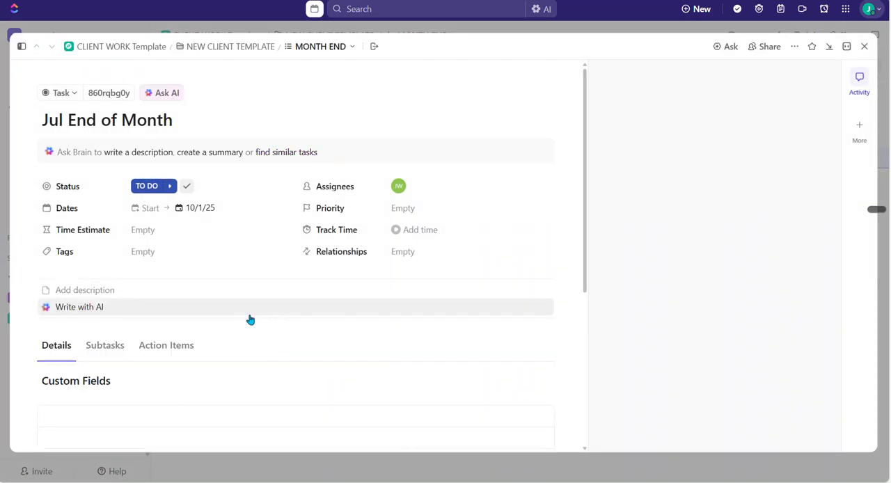
scroll(160, 330, down, 3)
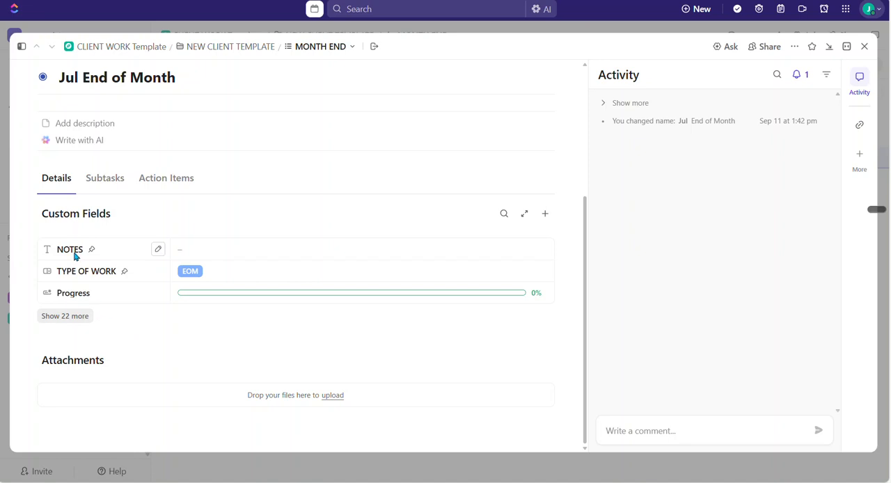
click(69, 316)
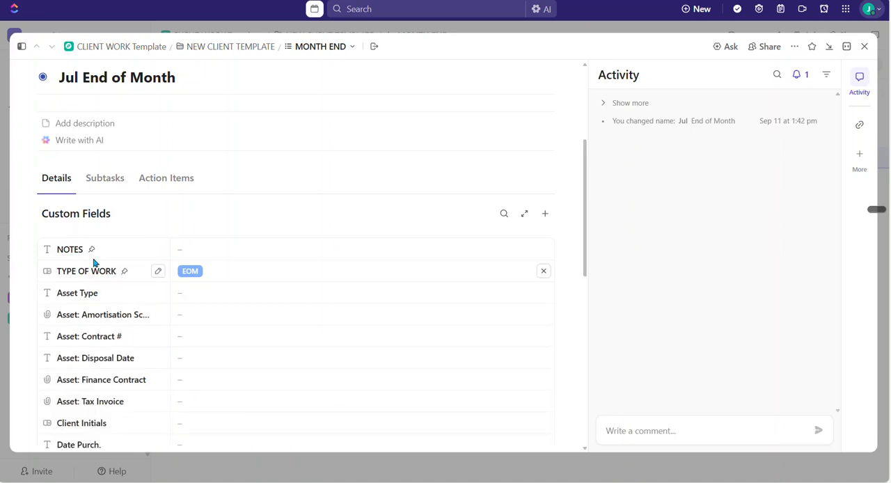
scroll(211, 253, down, 1)
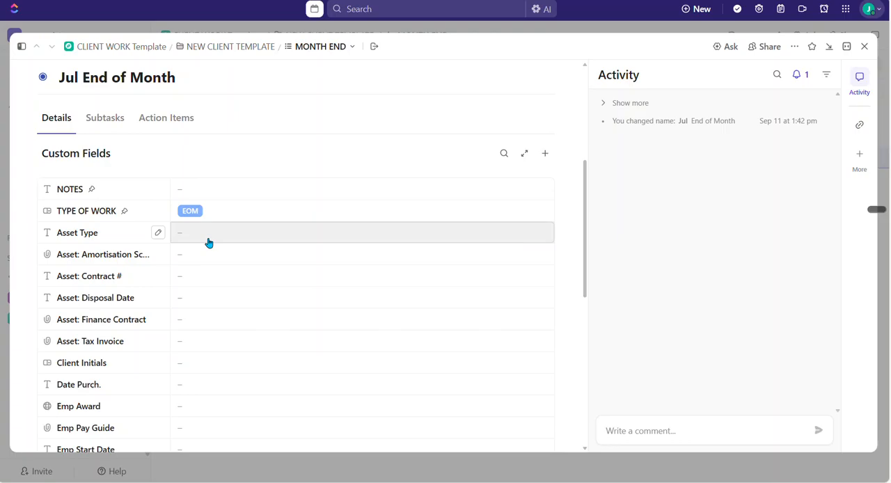
scroll(209, 243, up, 2)
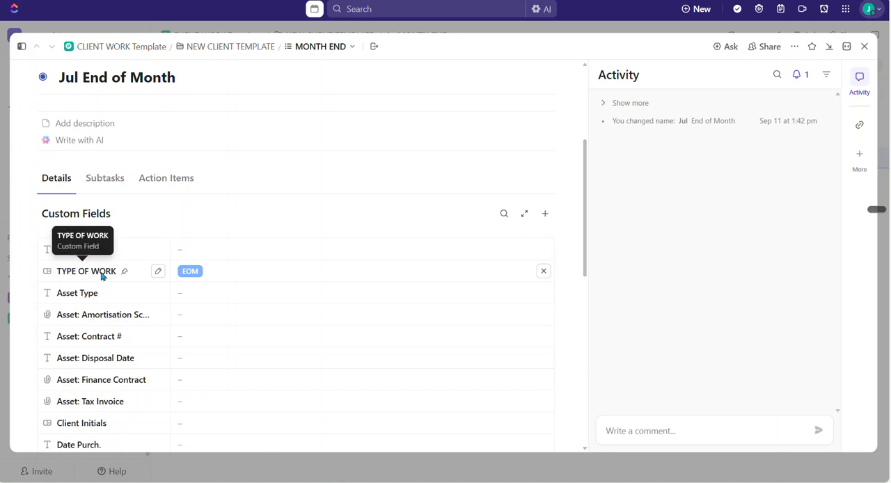
scroll(95, 274, up, 2)
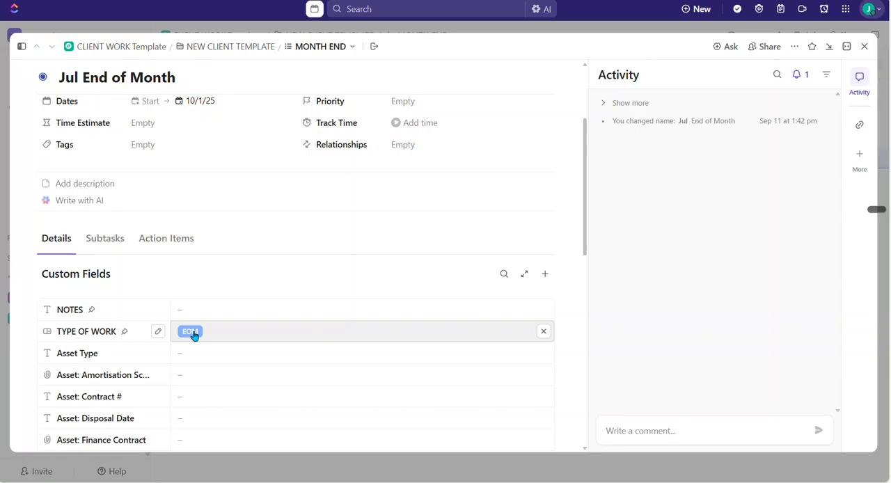
Examine the available TYPE OF WORK options on the Jul End of Month task and close the task.
click(195, 335)
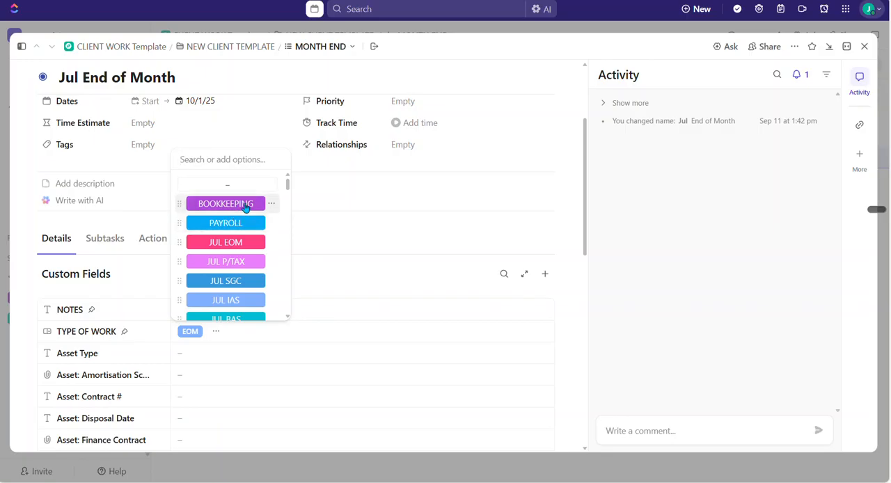
scroll(245, 207, down, 4)
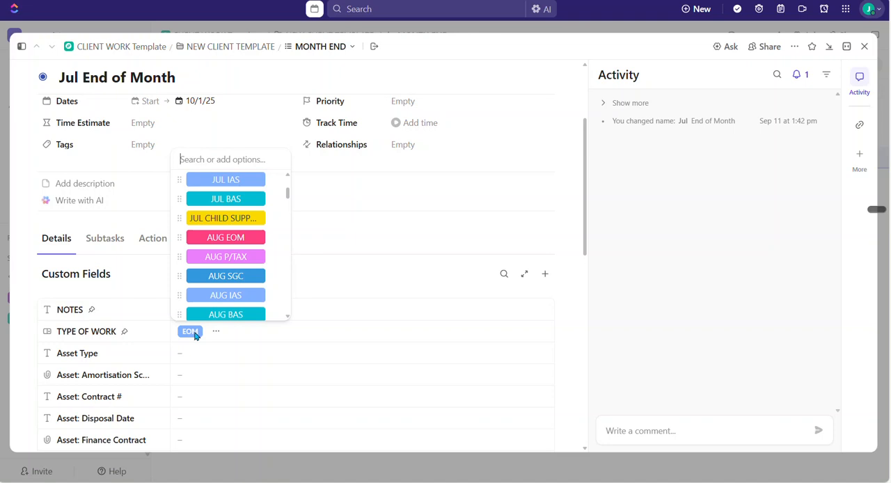
click(564, 158)
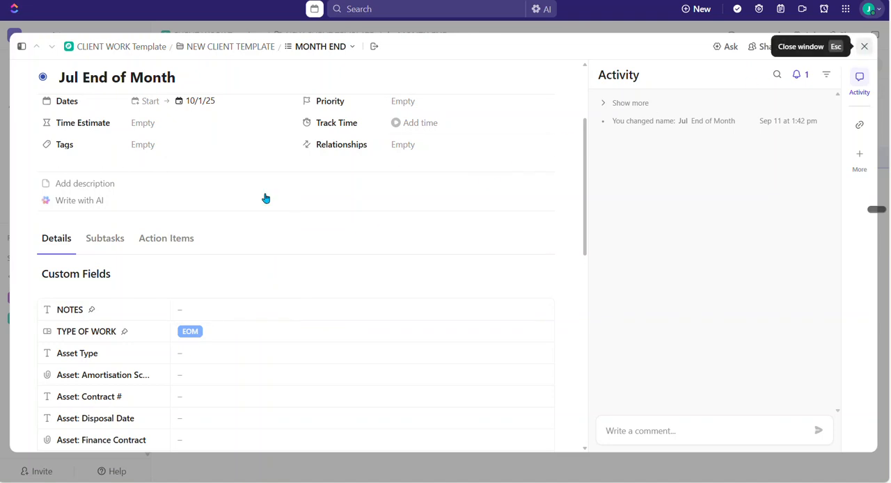
key(Escape)
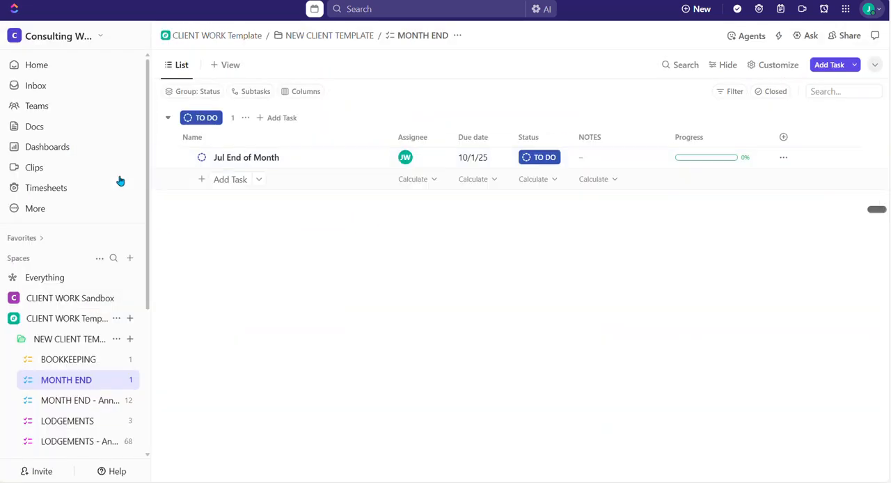
Open the Q1 Compliance dashboard and examine the filters of its Jul EOM card.
click(38, 153)
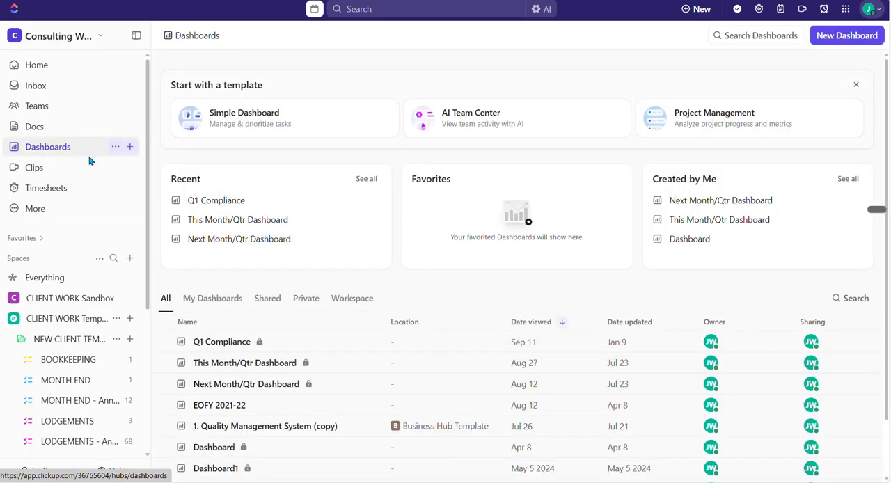
click(217, 202)
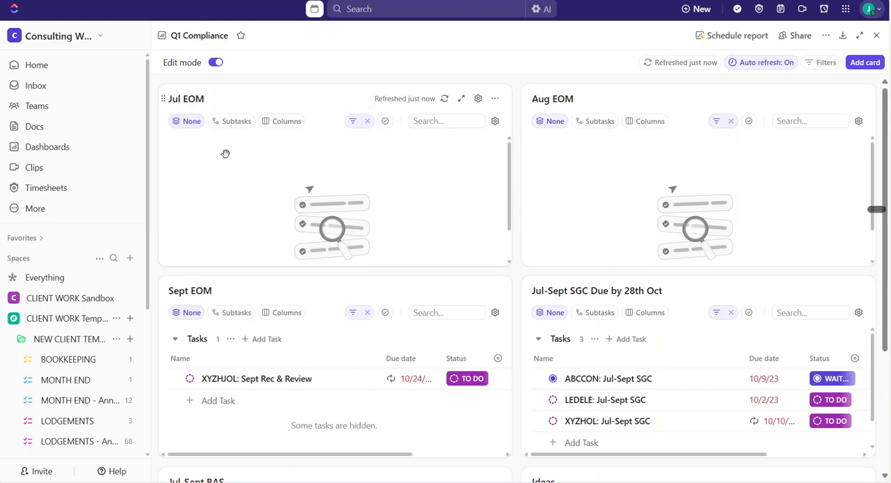
click(355, 124)
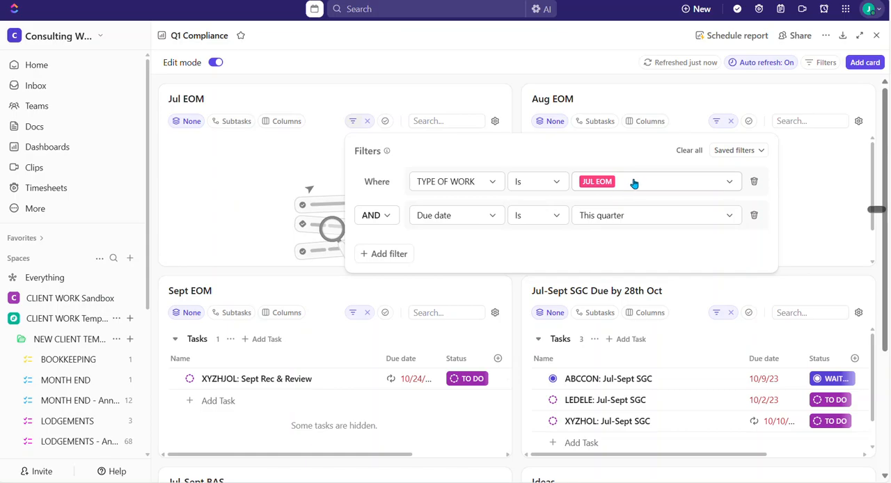
click(516, 85)
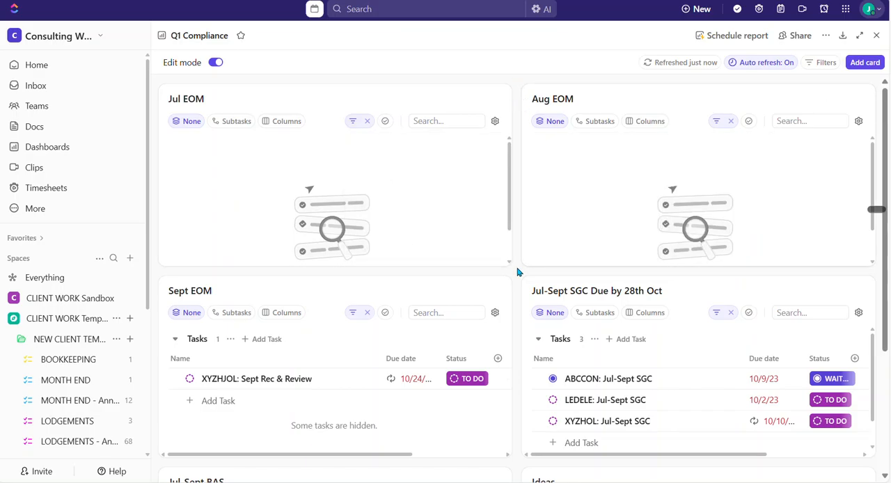
Look through the Q1 Compliance dashboard's EOM, SGC, BAS and Ideas cards.
scroll(518, 271, down, 2)
scroll(519, 270, up, 2)
scroll(520, 224, down, 4)
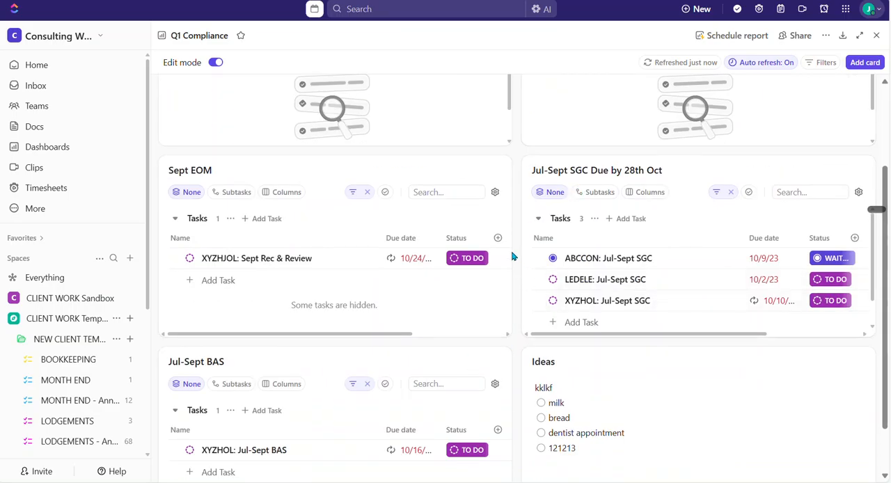
scroll(522, 258, down, 2)
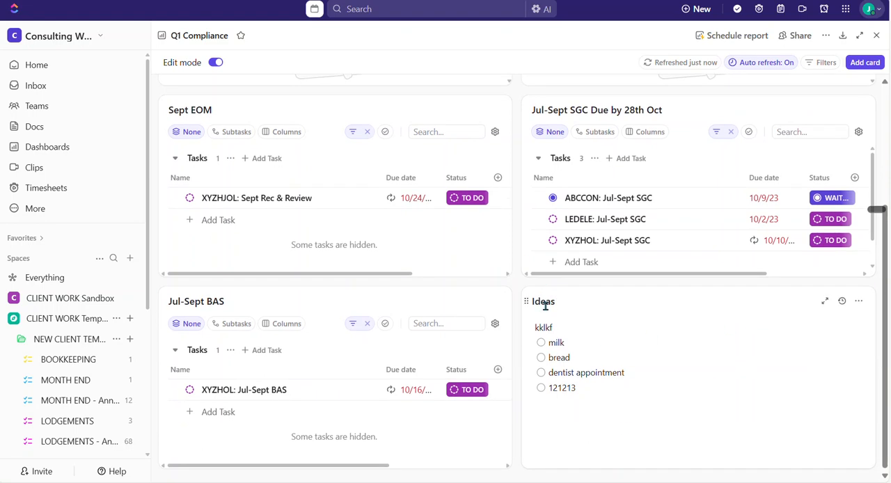
scroll(519, 300, up, 4)
scroll(517, 299, up, 2)
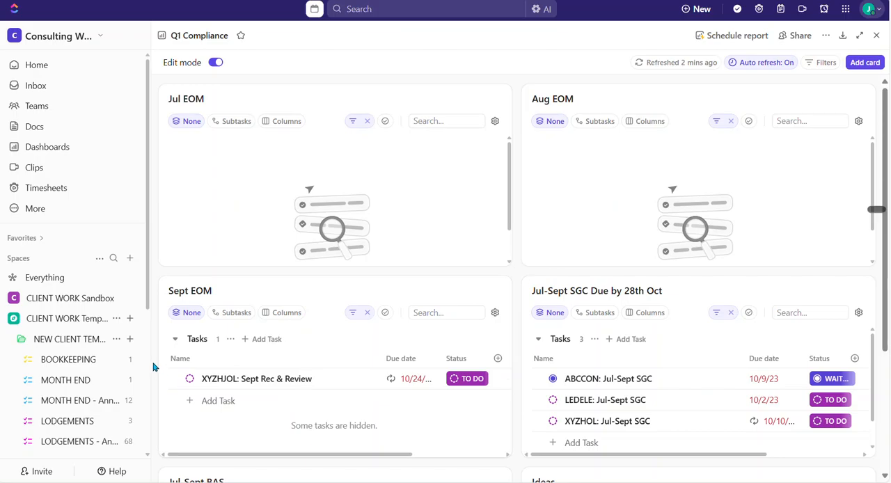
scroll(154, 367, down, 1)
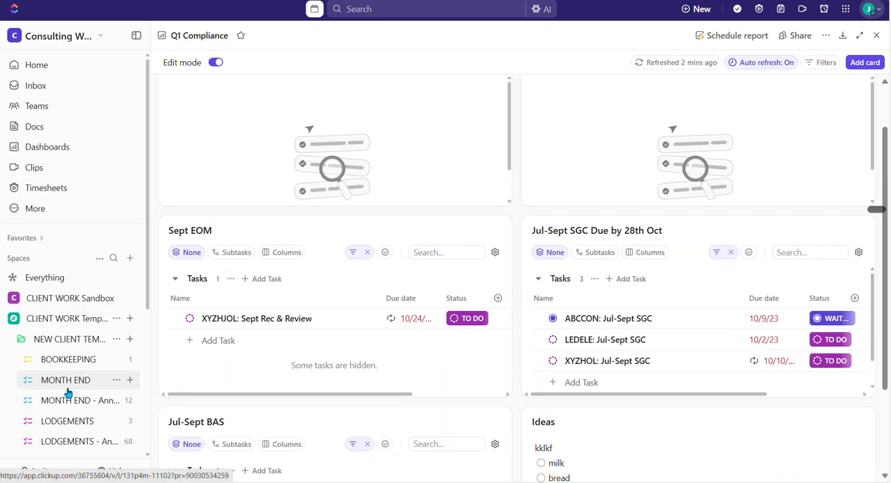
View the client template folder's MONTH END, MONTH END - Annual Recur and LODGEMENTS - Annual Recur lists in turn.
scroll(65, 389, down, 1)
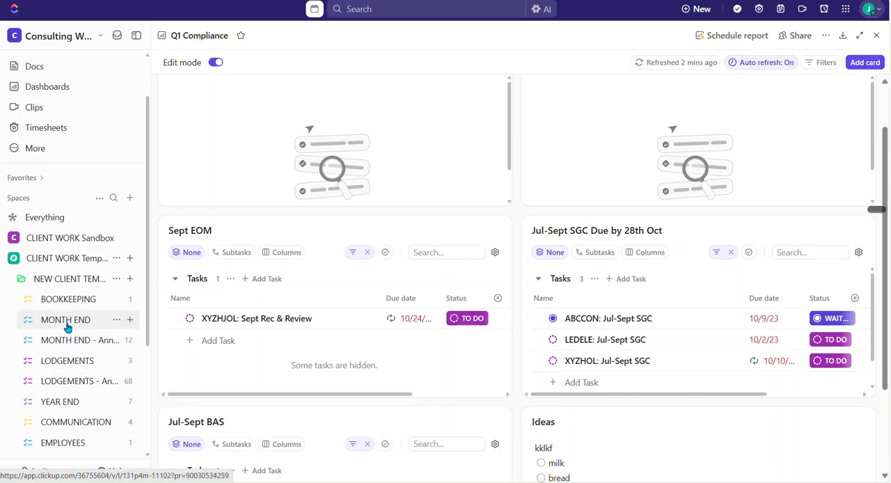
scroll(90, 318, down, 1)
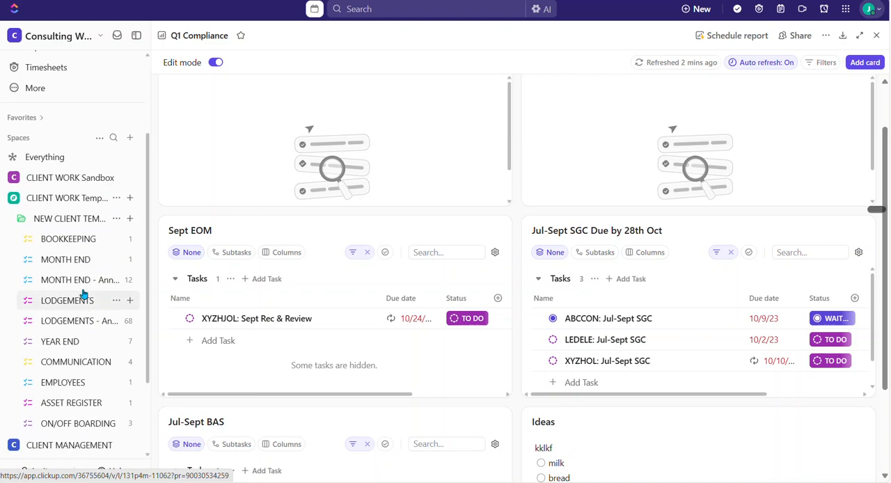
click(58, 261)
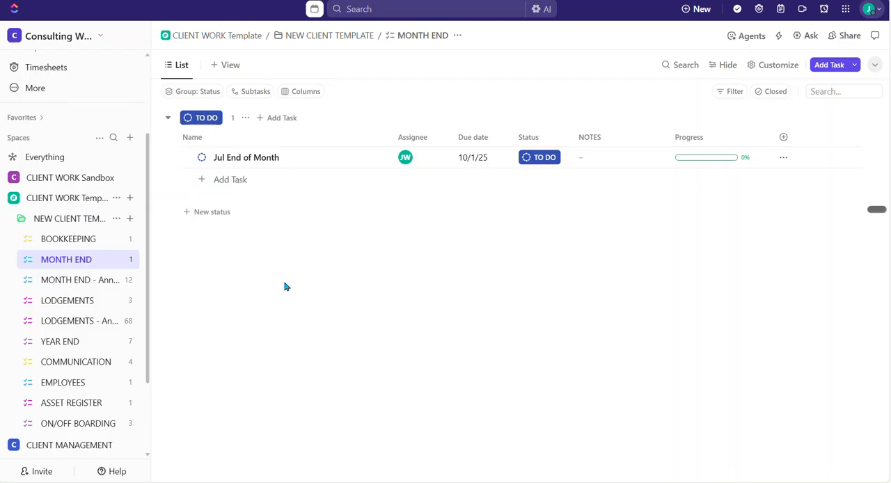
click(61, 282)
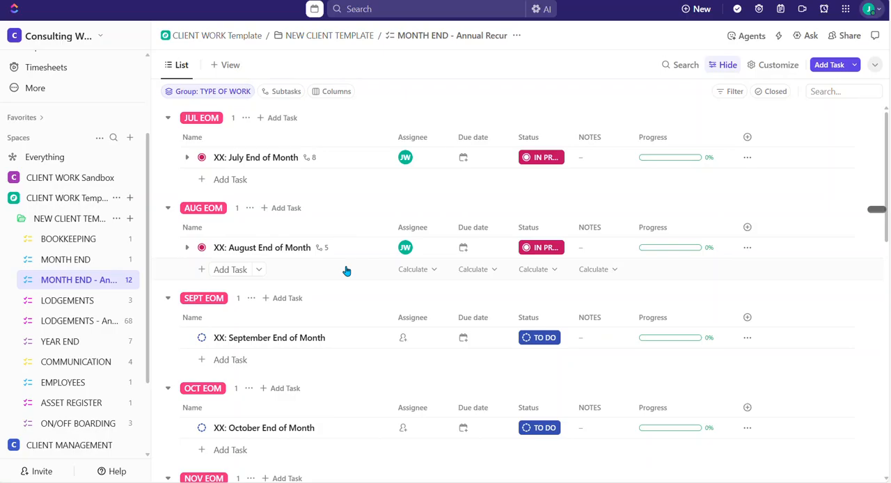
click(70, 325)
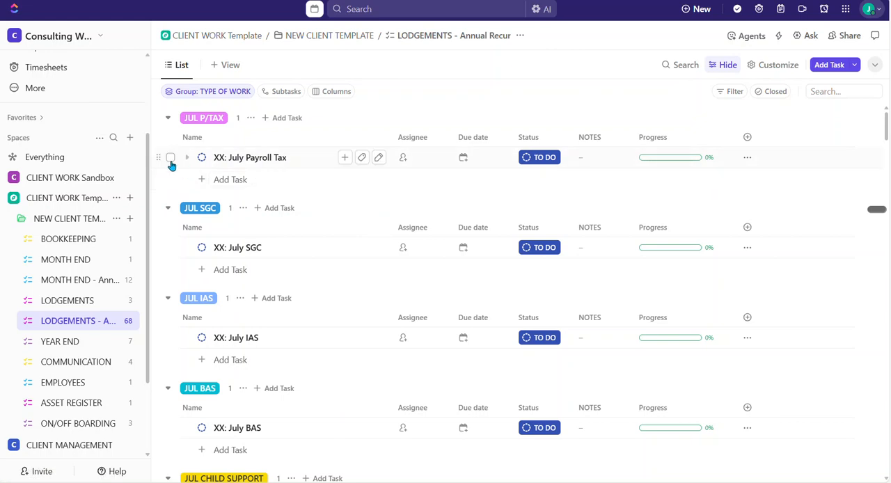
Select the July Payroll Tax, SGC, IAS and Child Support tasks, and clear the selection again.
click(170, 159)
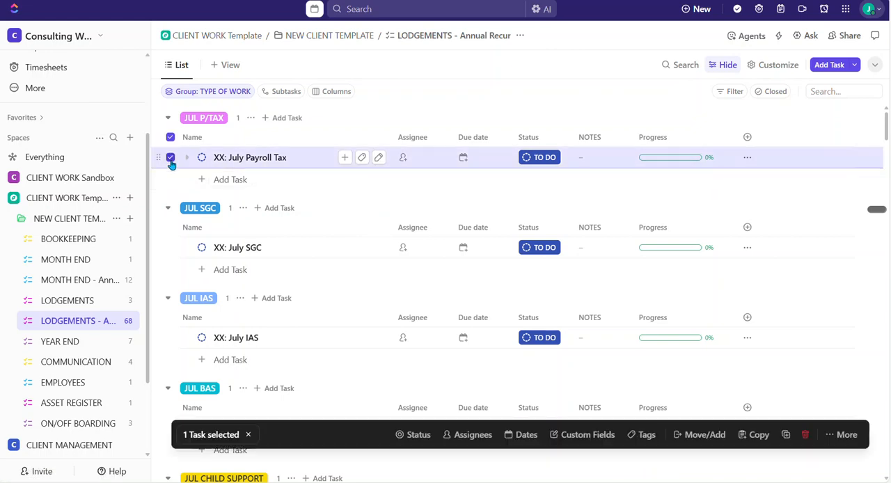
click(170, 248)
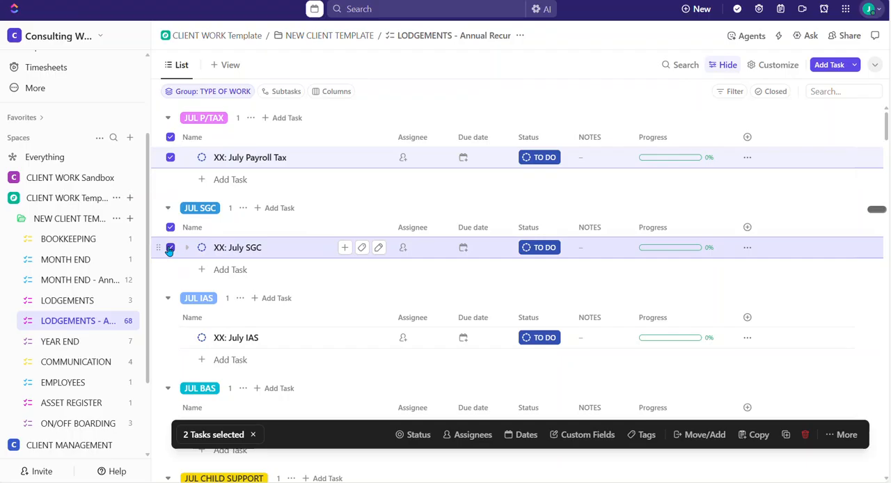
click(169, 337)
scroll(166, 330, down, 3)
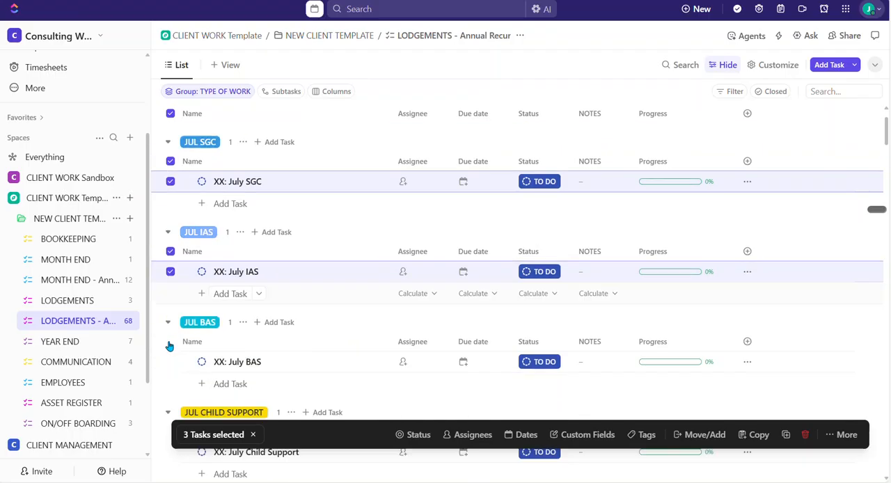
scroll(166, 326, down, 2)
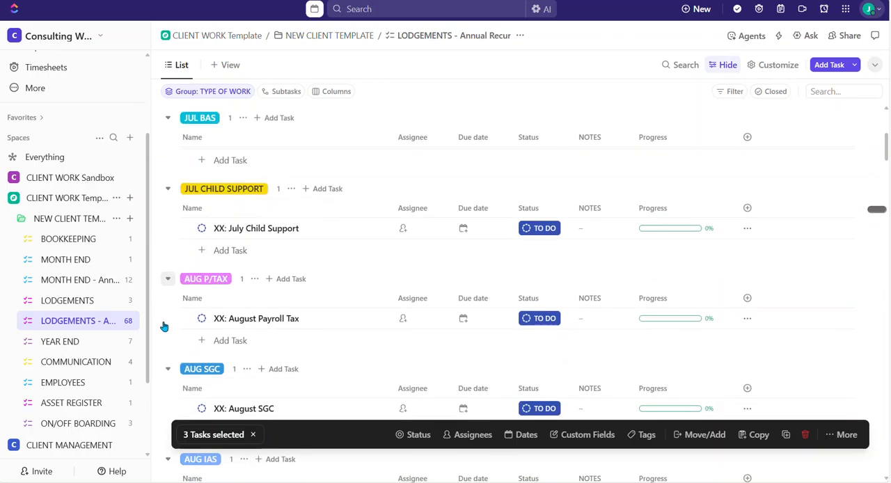
click(171, 218)
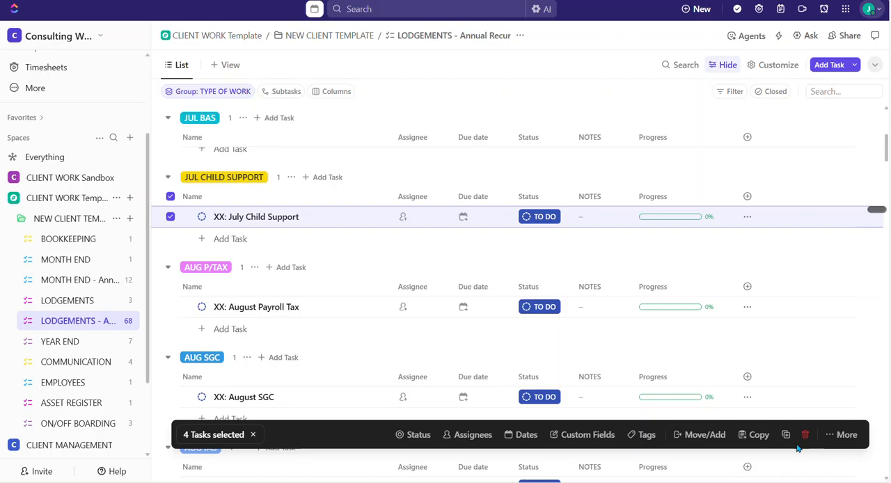
click(253, 435)
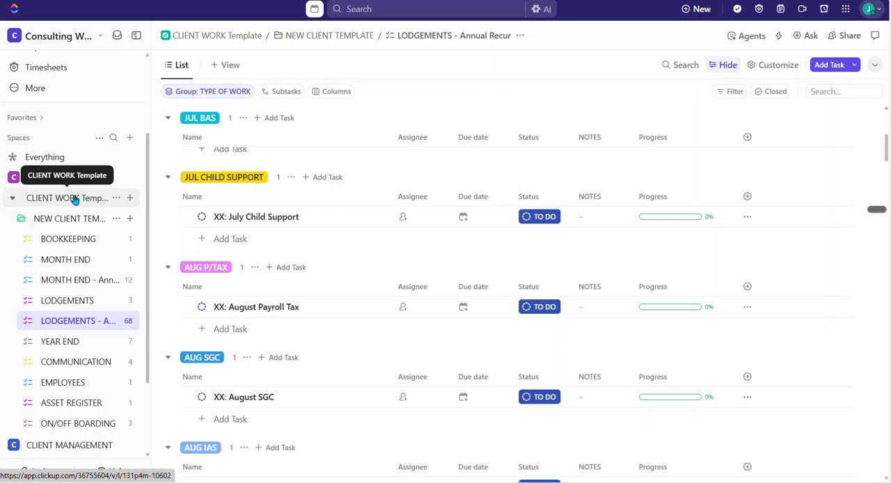
View the template's BOOKKEEPING list and the BOOKKEEPING list of ABC CONSTRUCTIONS PTY LTD in the CLIENT WORK Sandbox space.
click(73, 240)
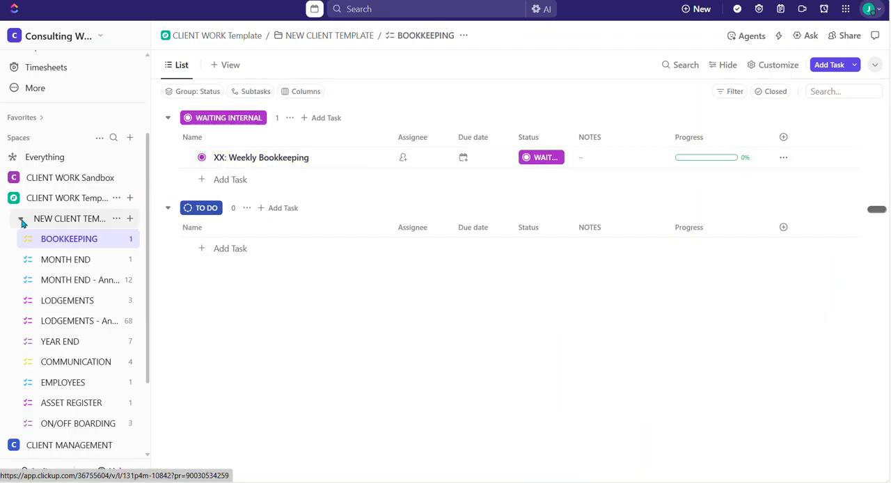
click(11, 181)
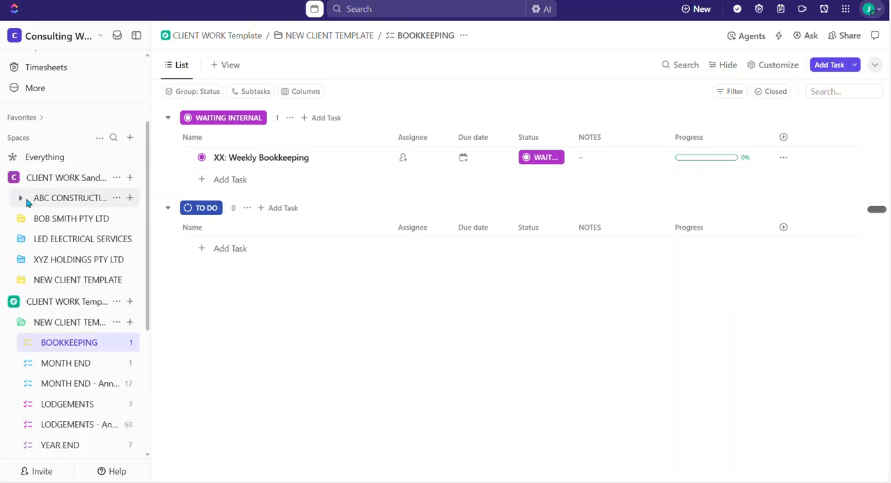
click(16, 202)
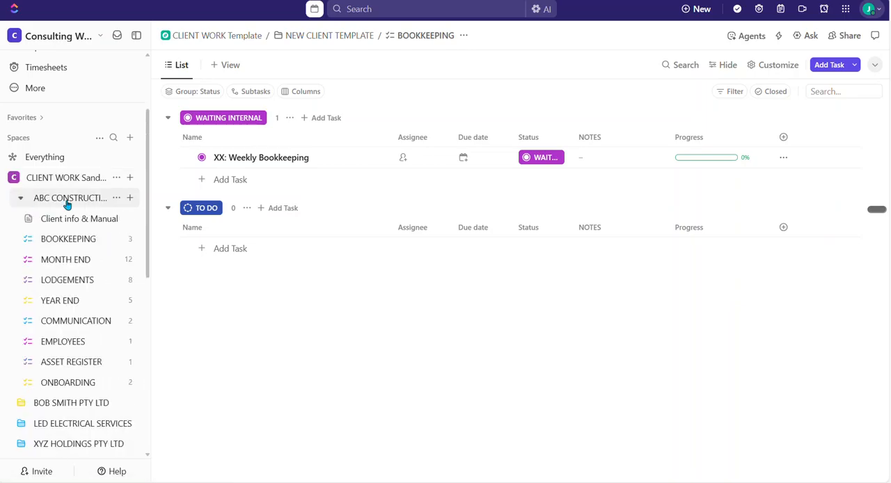
click(70, 240)
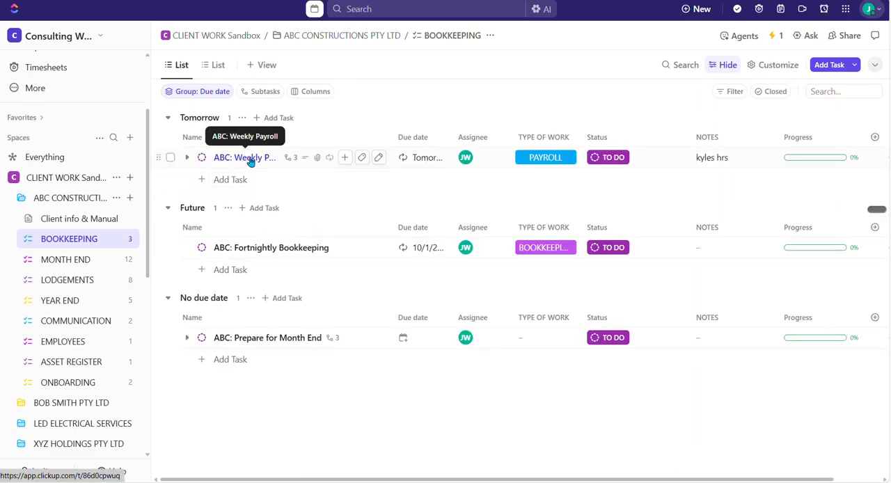
Open the ABC: Weekly Payroll task and look through its status, dates, payroll notes, custom fields and comments.
click(250, 161)
click(251, 161)
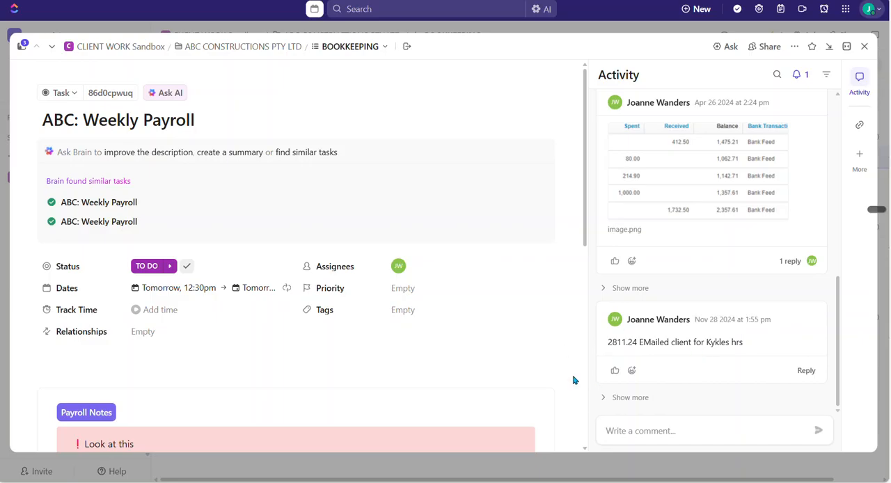
scroll(575, 378, down, 2)
scroll(575, 378, down, 3)
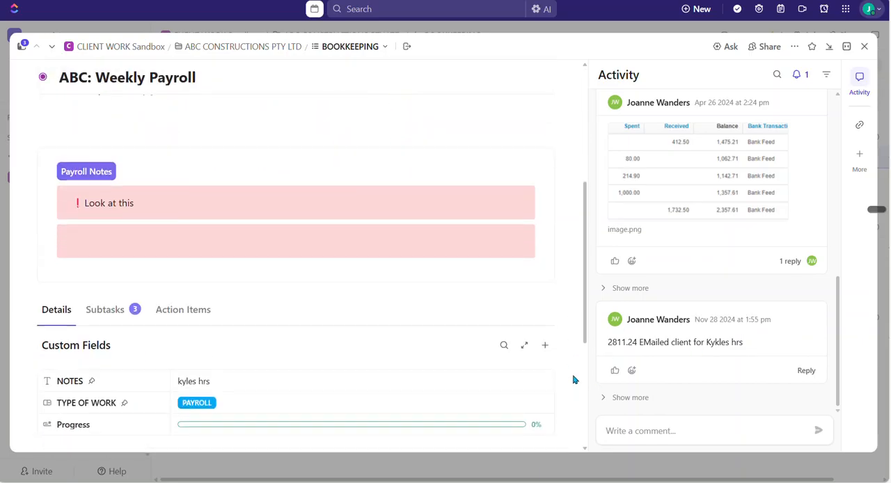
click(630, 427)
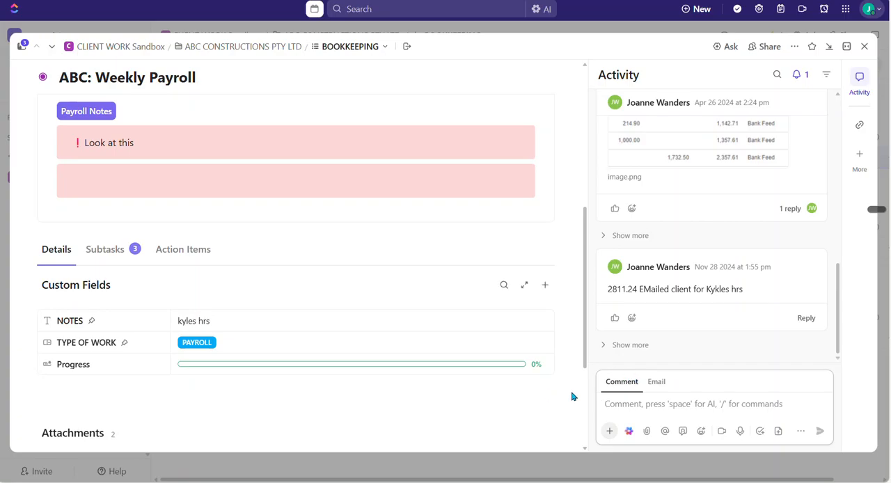
scroll(577, 334, up, 5)
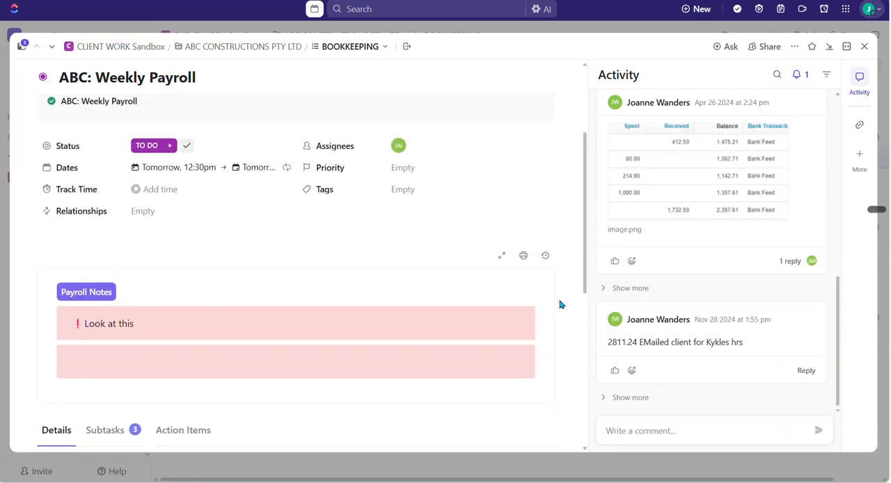
scroll(274, 254, up, 2)
scroll(254, 323, down, 1)
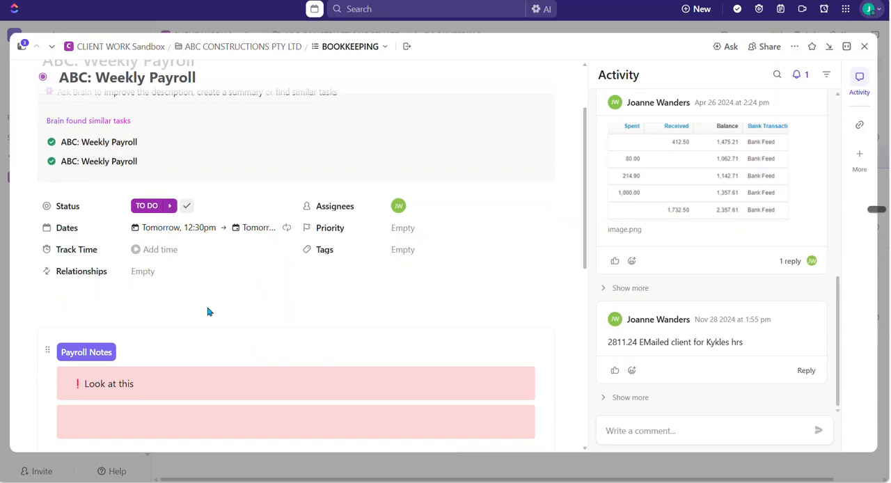
Follow the task's Payroll Notes link, review the Payroll page in Client info & Manual, and return to ABC CONSTRUCTIONS' BOOKKEEPING list.
click(85, 352)
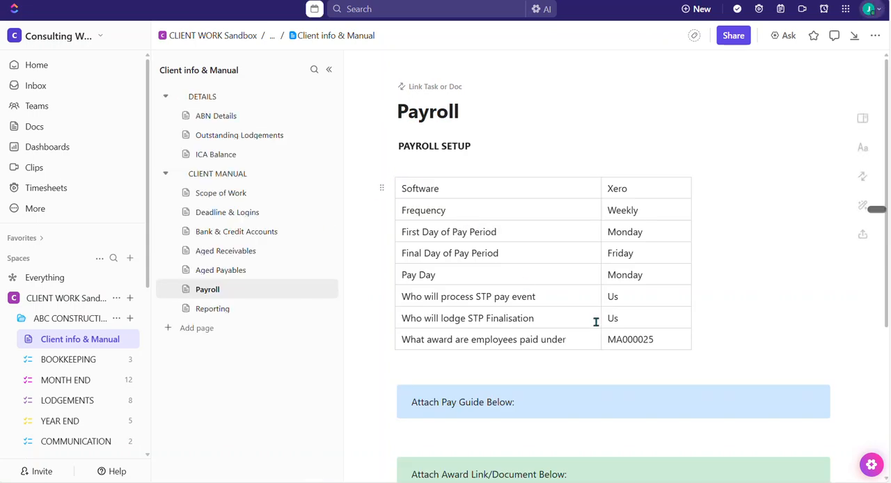
scroll(567, 302, down, 3)
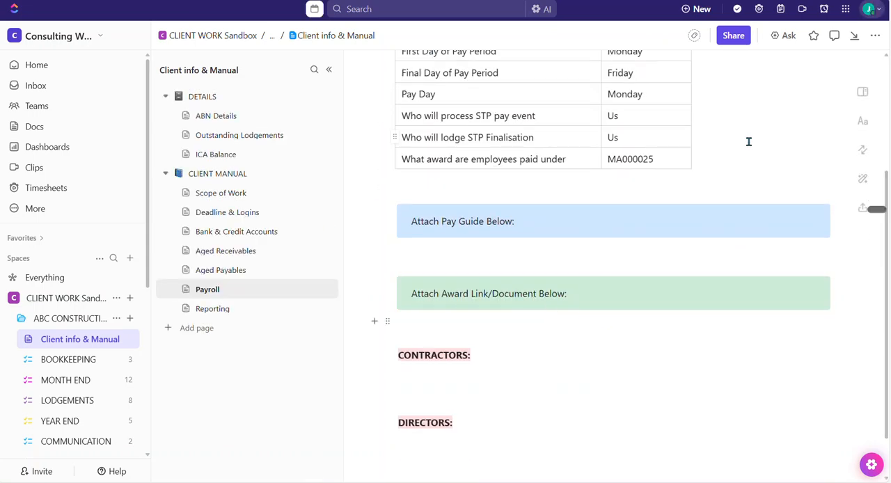
click(65, 361)
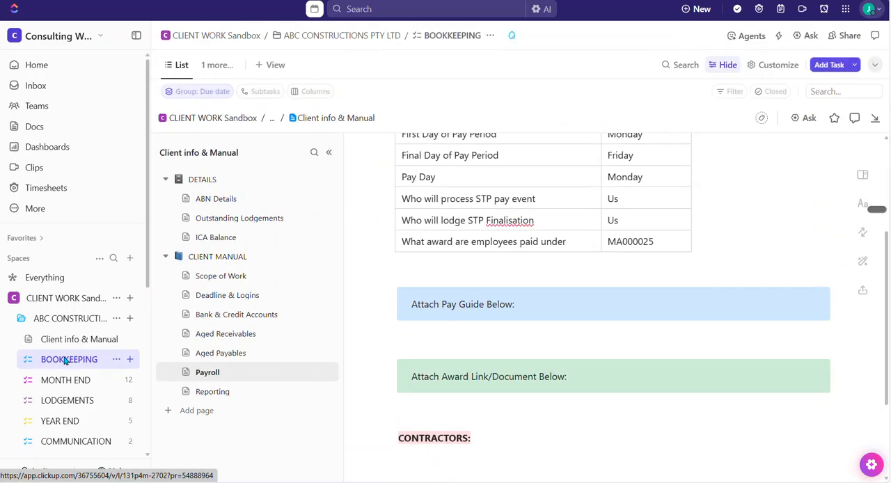
View the CLIENT WORK Template space's overview and the overview and lists of its NEW CLIENT TEMPLATE folder.
scroll(65, 361, down, 2)
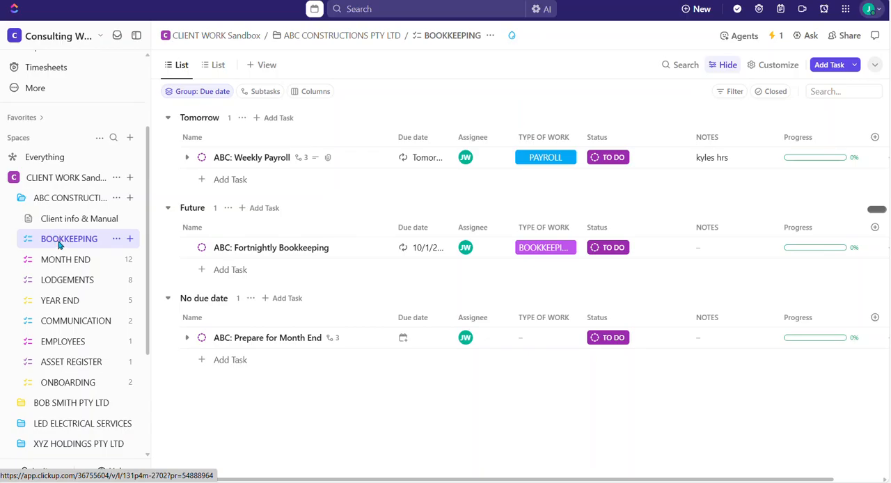
scroll(57, 249, down, 3)
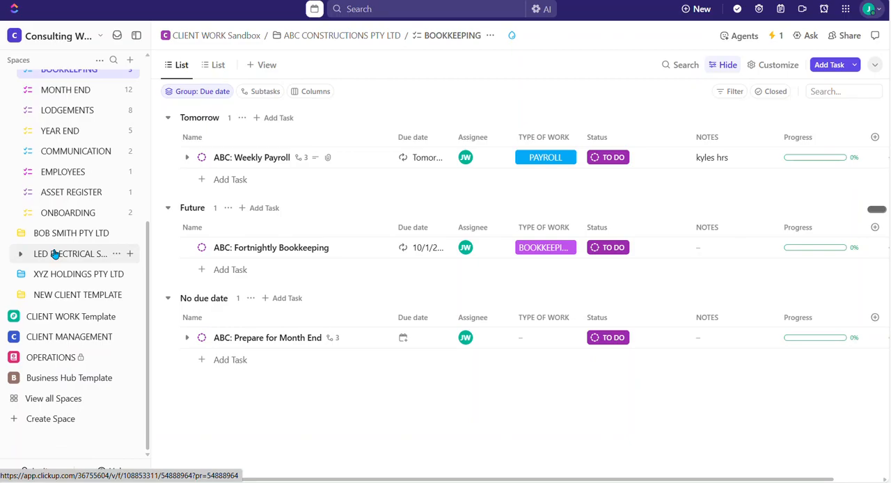
click(13, 318)
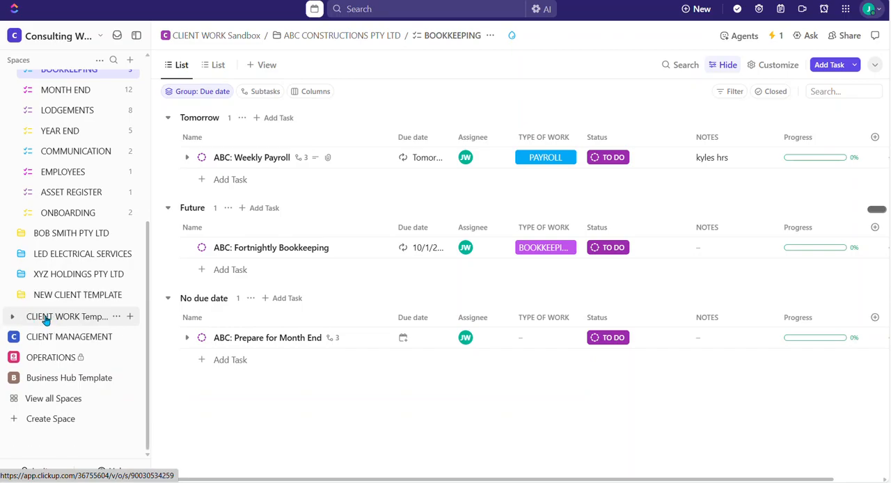
click(50, 317)
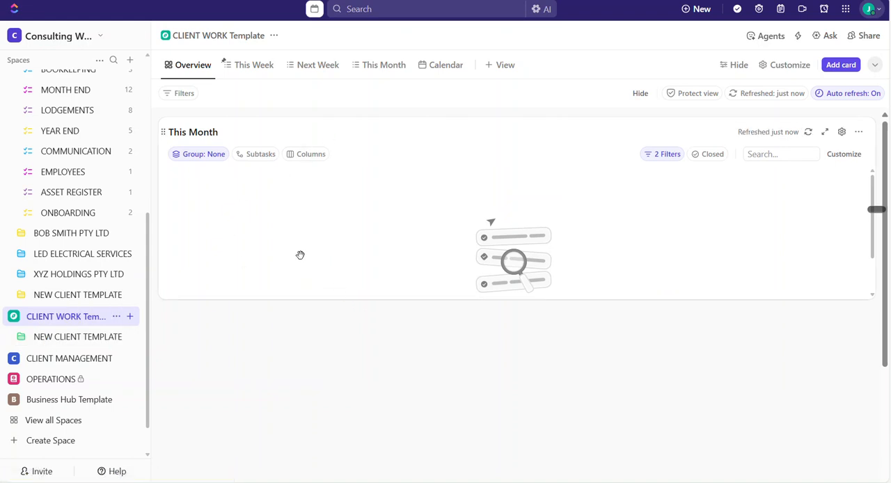
click(72, 341)
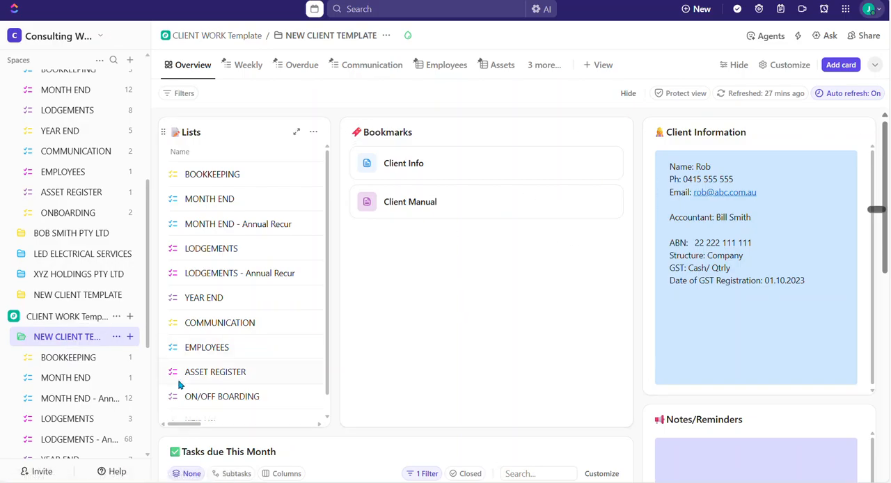
scroll(74, 348, down, 5)
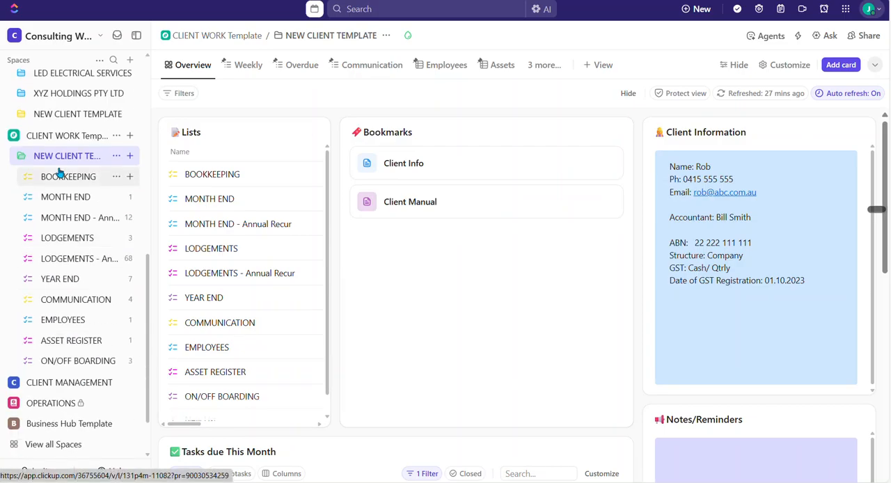
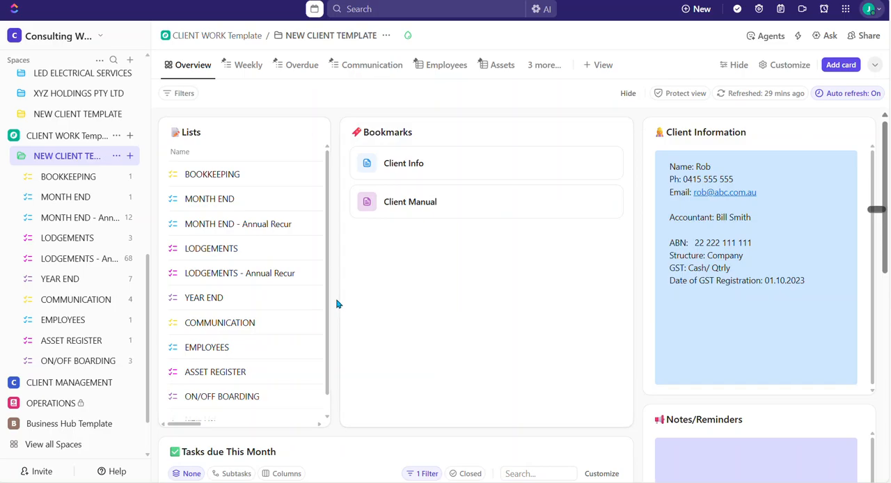
scroll(337, 304, down, 3)
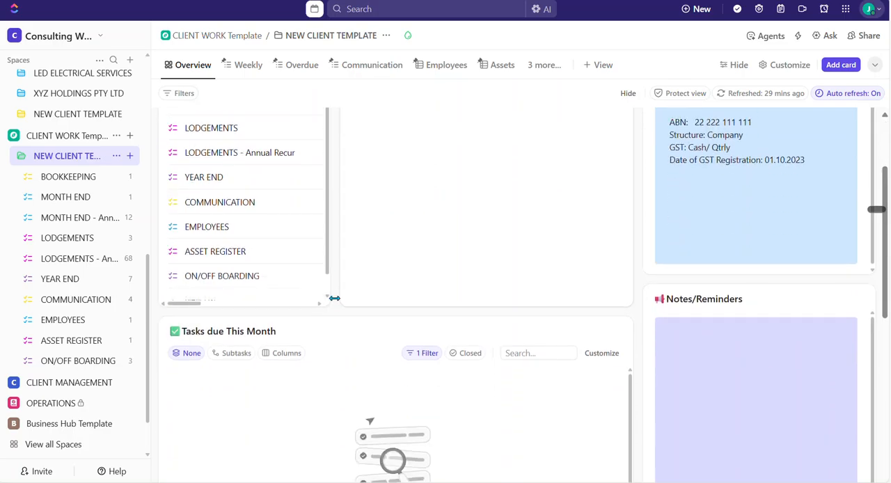
scroll(335, 308, up, 3)
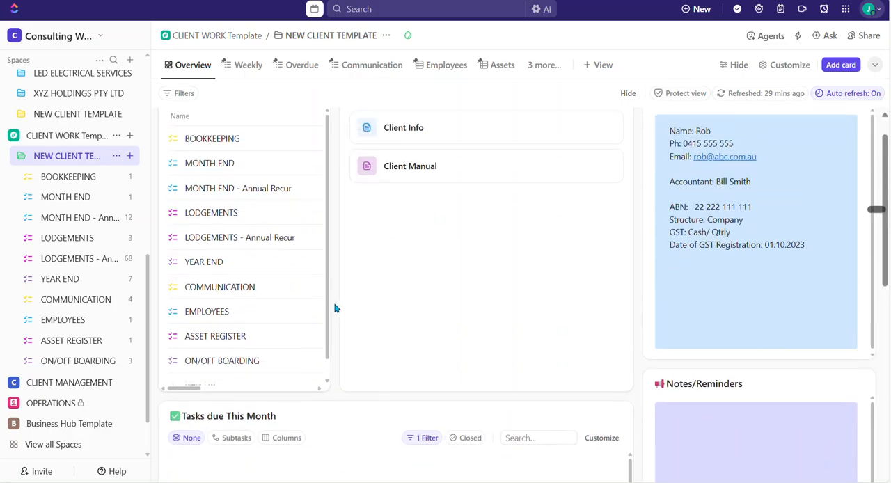